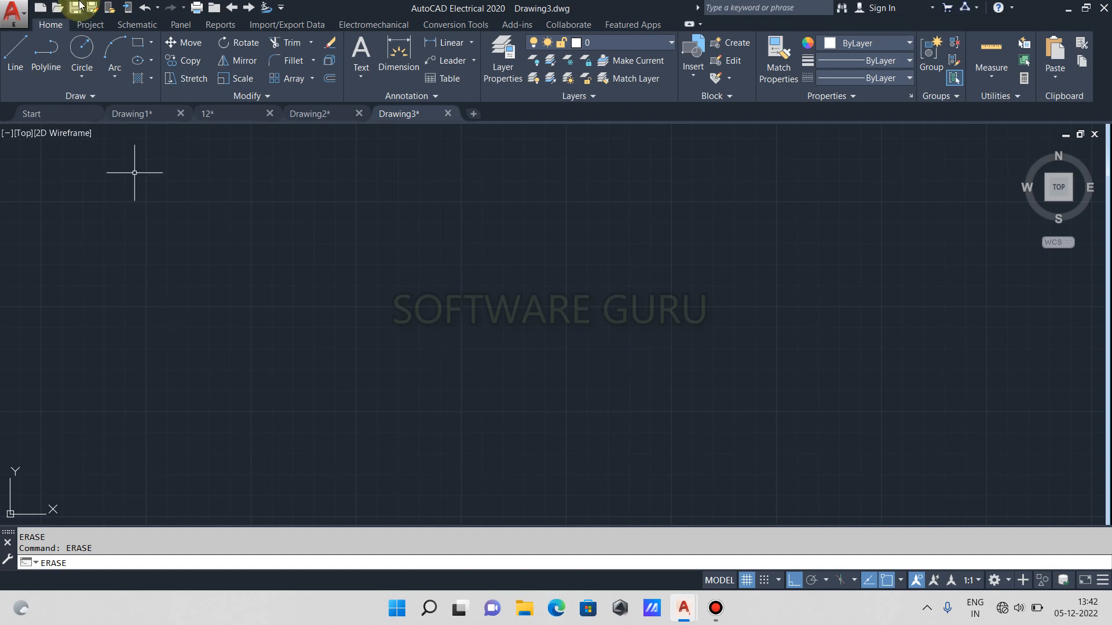
Step: Switch to drawing 12 and examine the dimensioned H-shaped profile under the absolute Cartesian coordinate system heading
click(229, 115)
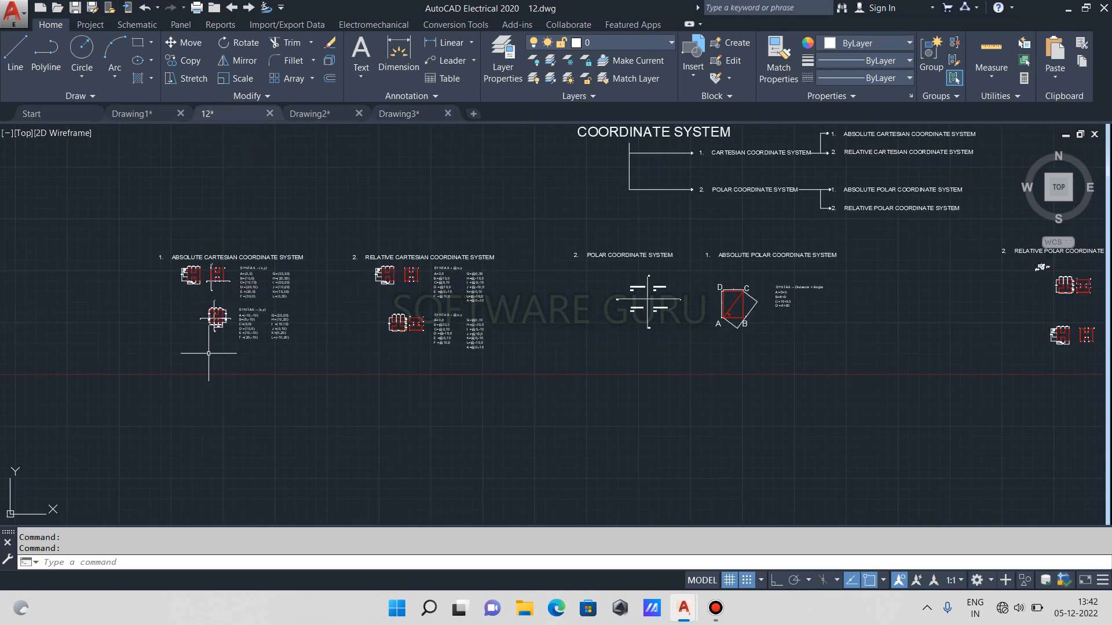
scroll(243, 325, up, 2)
mouse_move(232, 273)
middle_down()
mouse_move(461, 253)
mouse_move(426, 234)
mouse_move(473, 346)
middle_up()
scroll(425, 223, up, 5)
scroll(405, 362, up, 2)
mouse_move(405, 362)
middle_down()
mouse_move(442, 462)
mouse_move(527, 418)
mouse_move(484, 461)
middle_up()
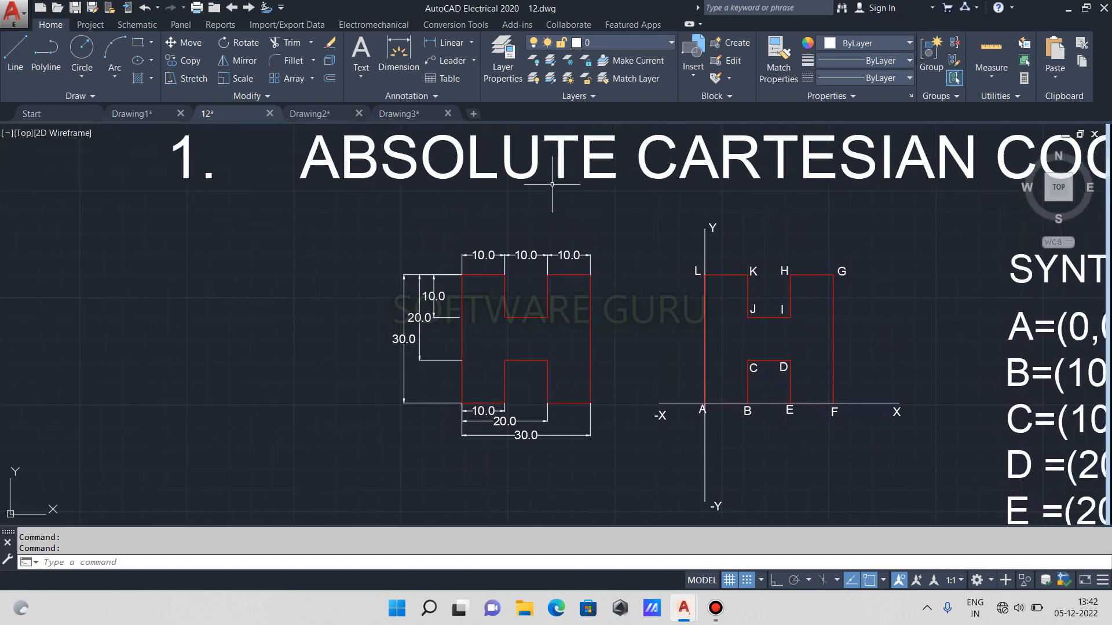
Step: Look over the relative Cartesian and polar coordinate examples, then return to the first dimensioned H-shaped profile
scroll(551, 186, down, 4)
middle_drag(757, 202, 217, 201)
middle_drag(1041, 175, 412, 189)
middle_drag(824, 198, 718, 198)
scroll(802, 202, down, 6)
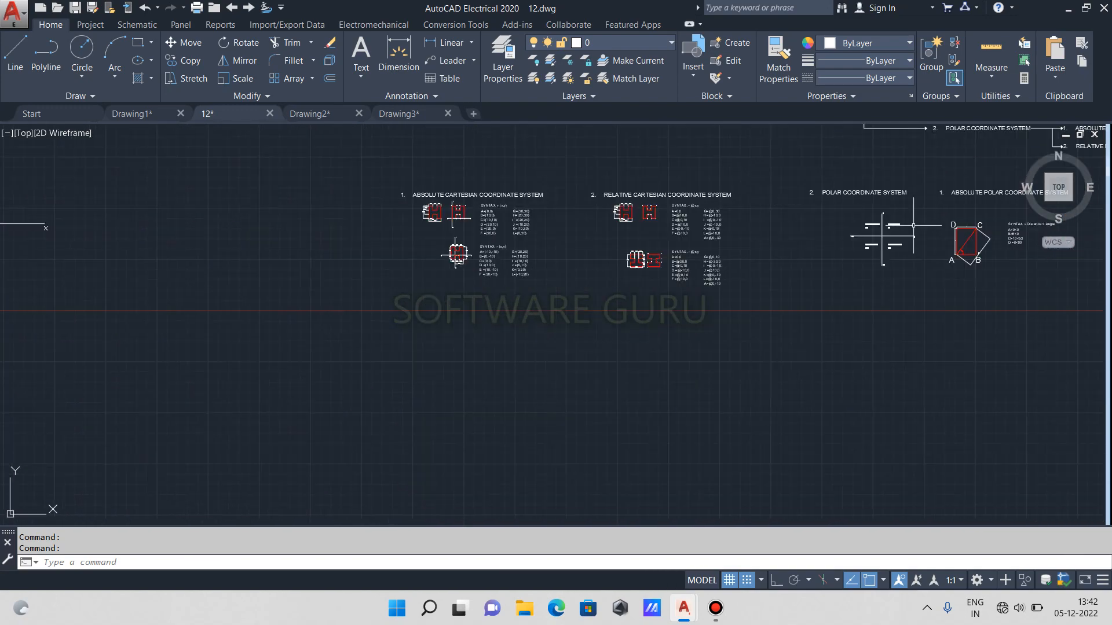
middle_drag(912, 224, 670, 223)
middle_drag(883, 215, 546, 218)
scroll(719, 203, up, 4)
scroll(534, 223, down, 2)
middle_drag(399, 237, 1002, 242)
middle_drag(287, 246, 766, 259)
scroll(419, 227, up, 4)
middle_drag(419, 226, 547, 228)
scroll(497, 227, up, 2)
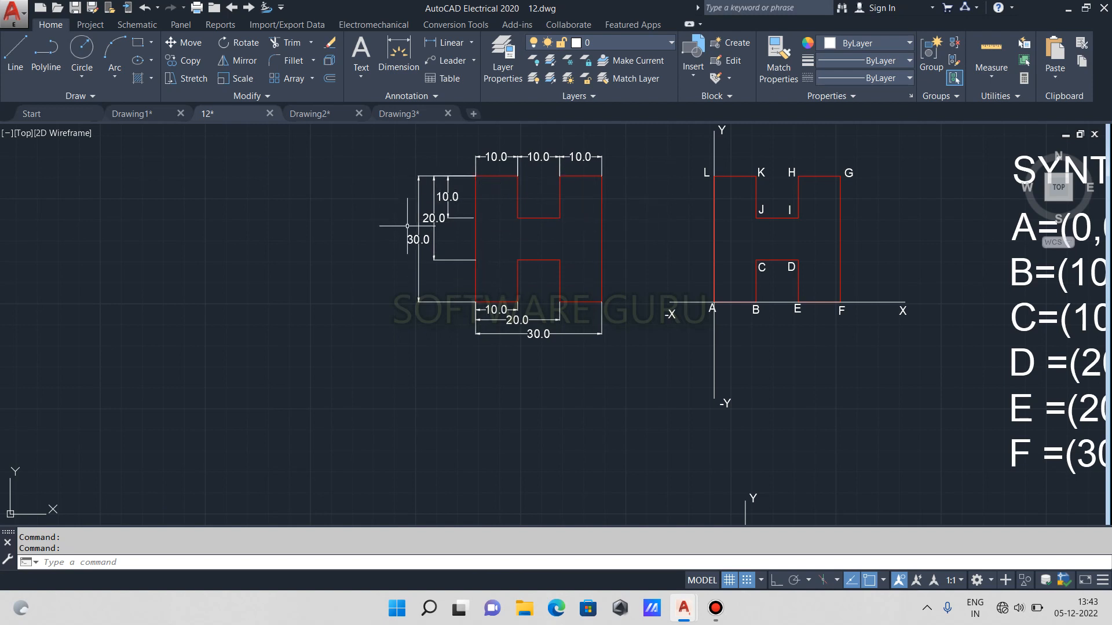
Step: Start a line in the empty area beside the dimensioned H profile, with Ortho on, and draw a 10-unit horizontal segment to the right
mouse_move(577, 406)
middle_down()
mouse_move(730, 441)
mouse_move(751, 436)
middle_up()
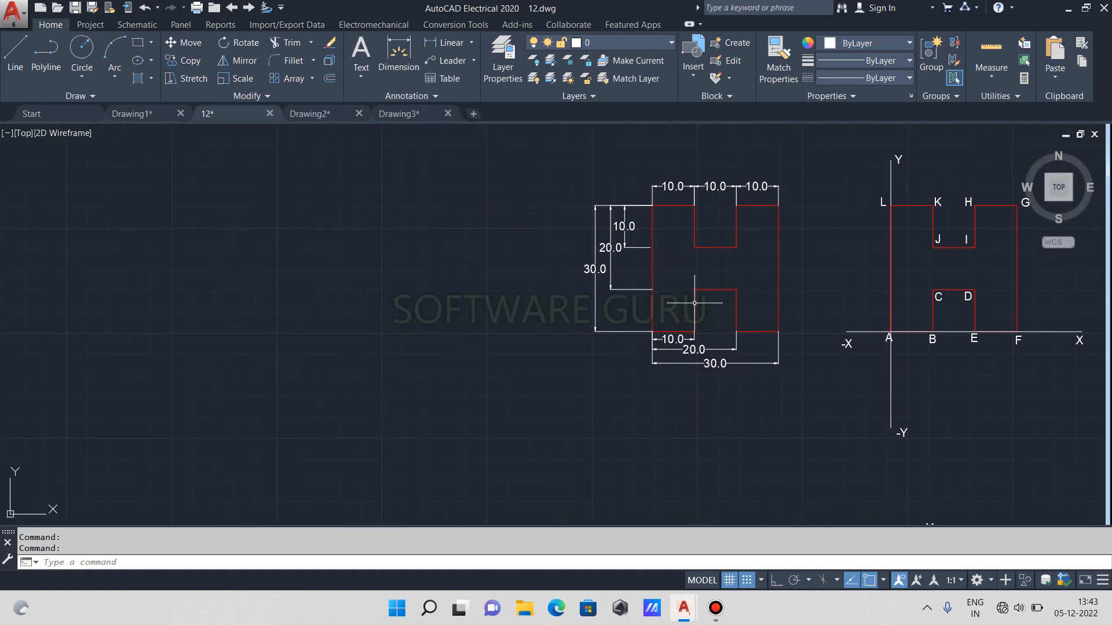
click(16, 55)
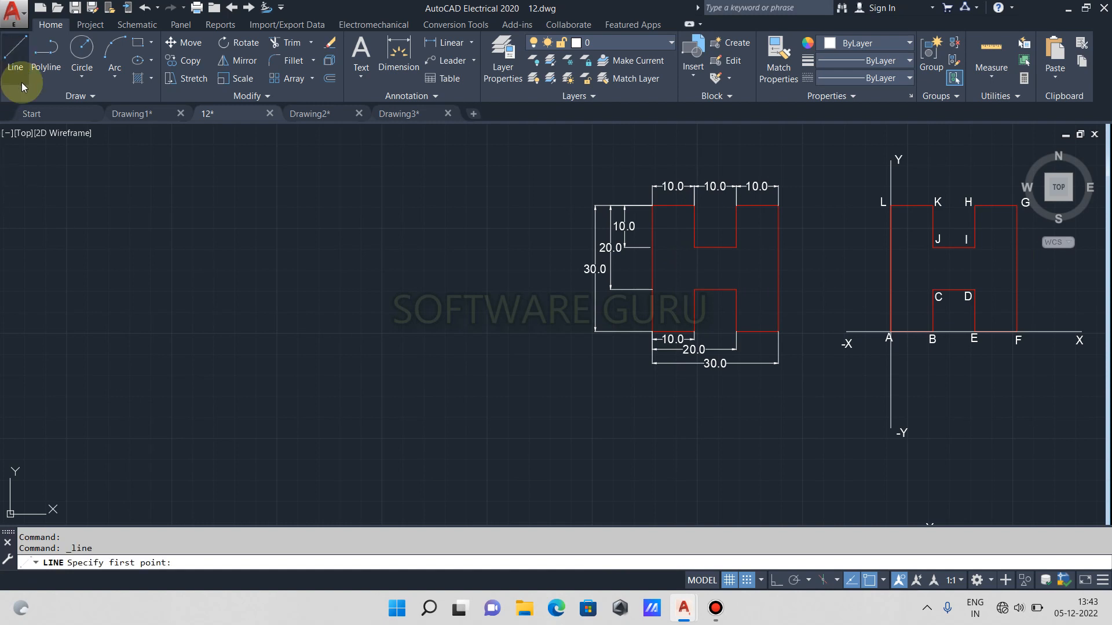
click(172, 333)
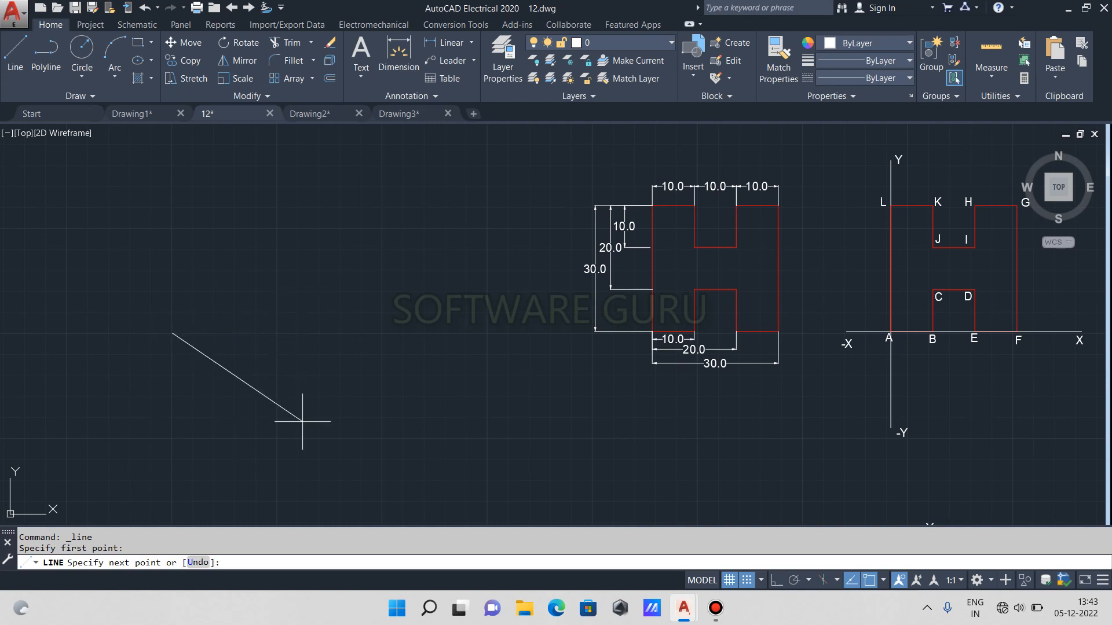
key(F8)
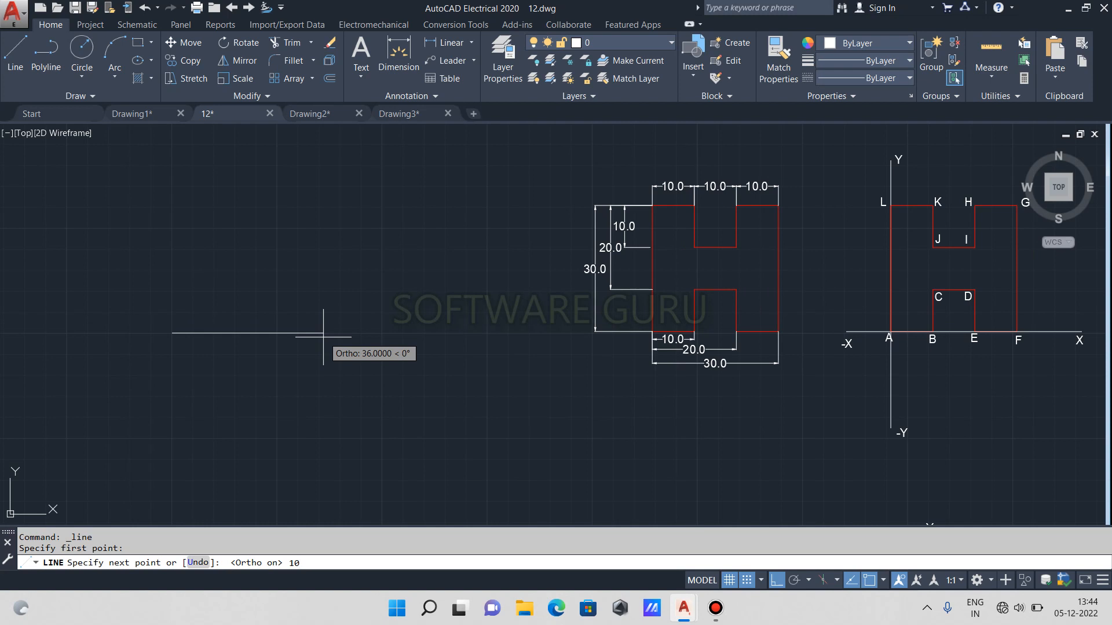
key(Return)
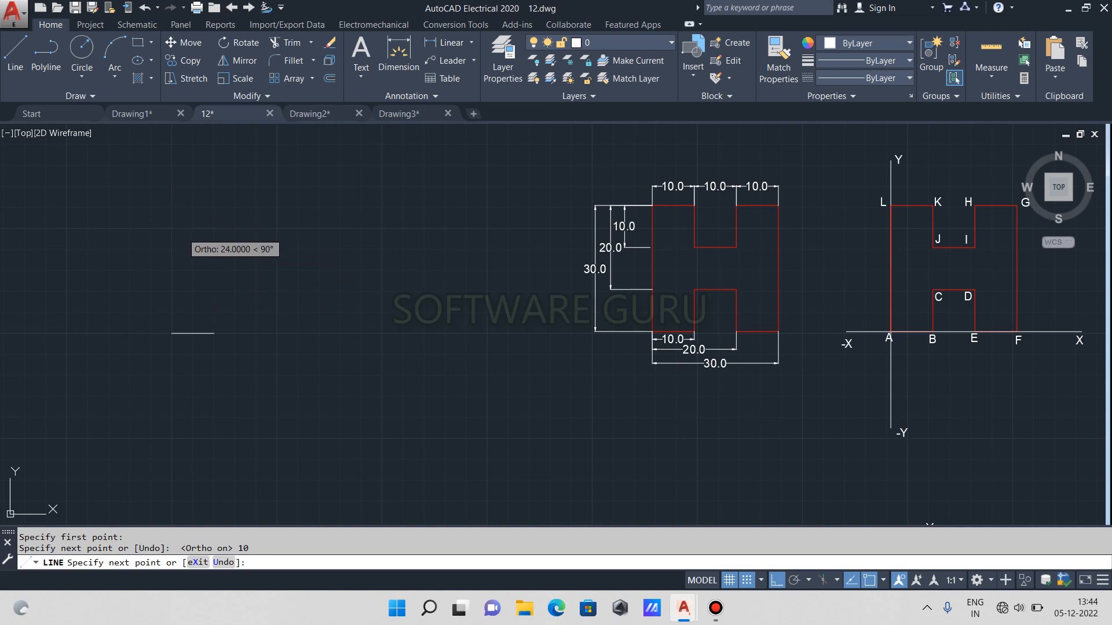
Step: Continue the line around the lower notch with segments 10 up, 10 right and 10 down
middle_drag(176, 235, 181, 288)
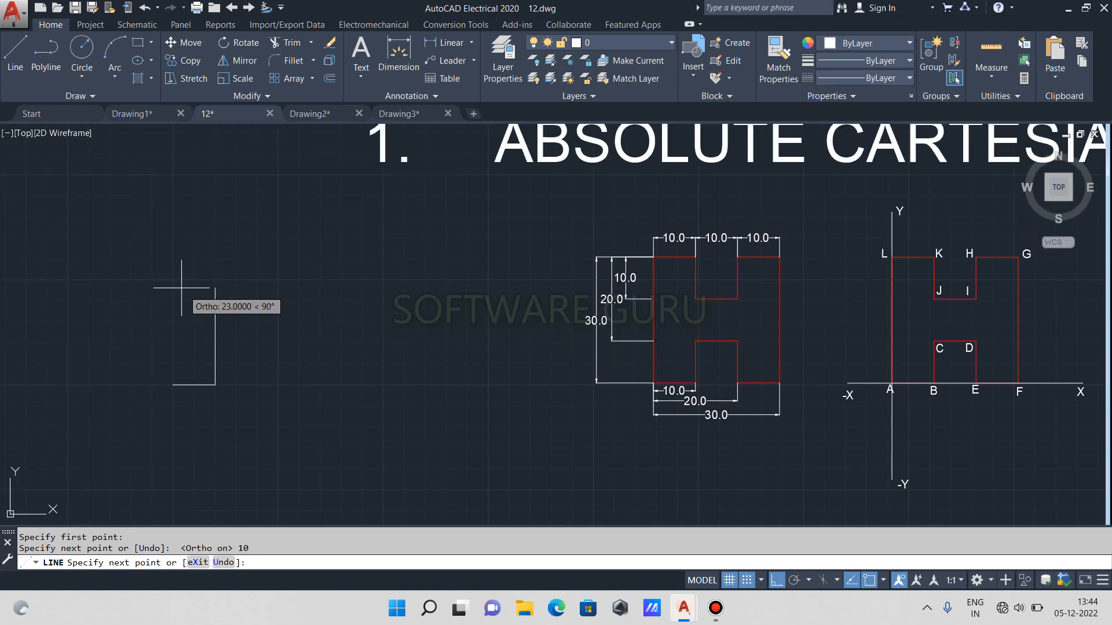
text(10)
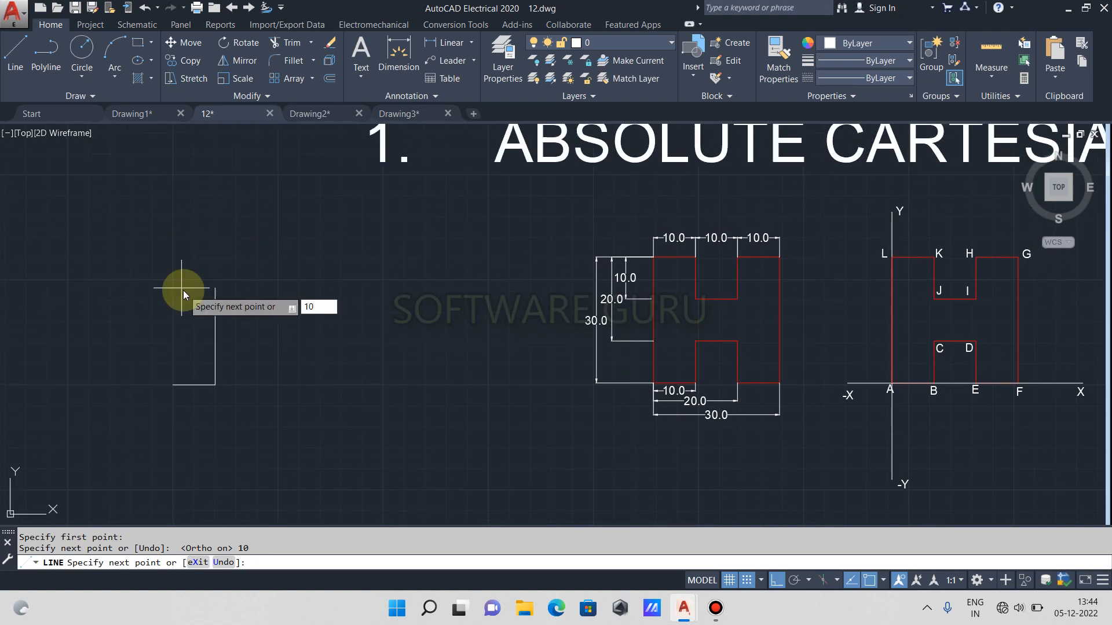
key(Return)
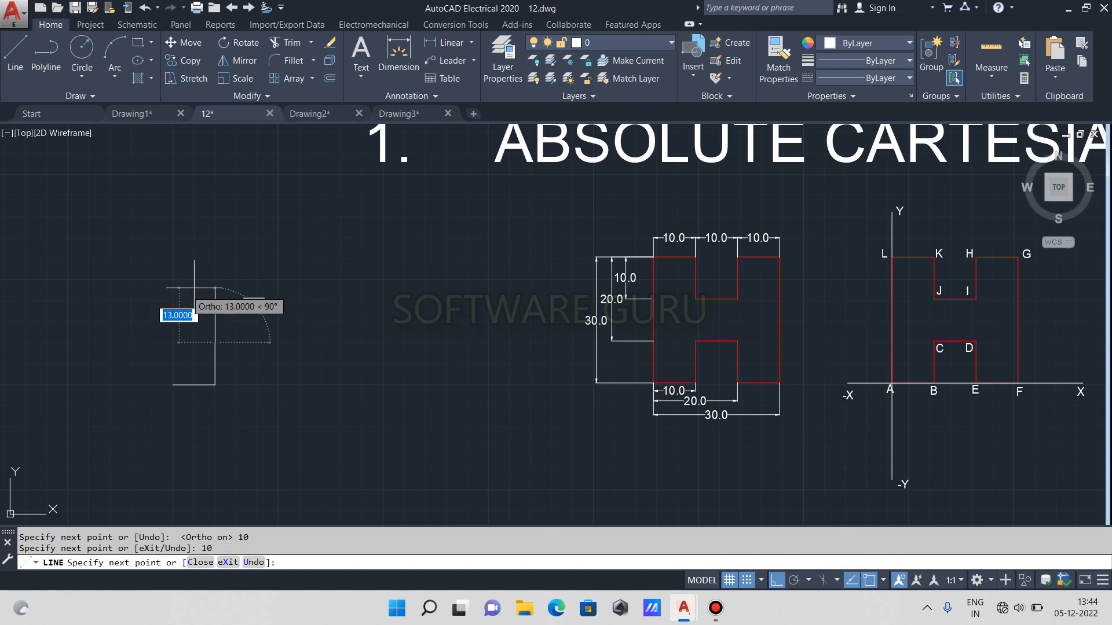
text(10)
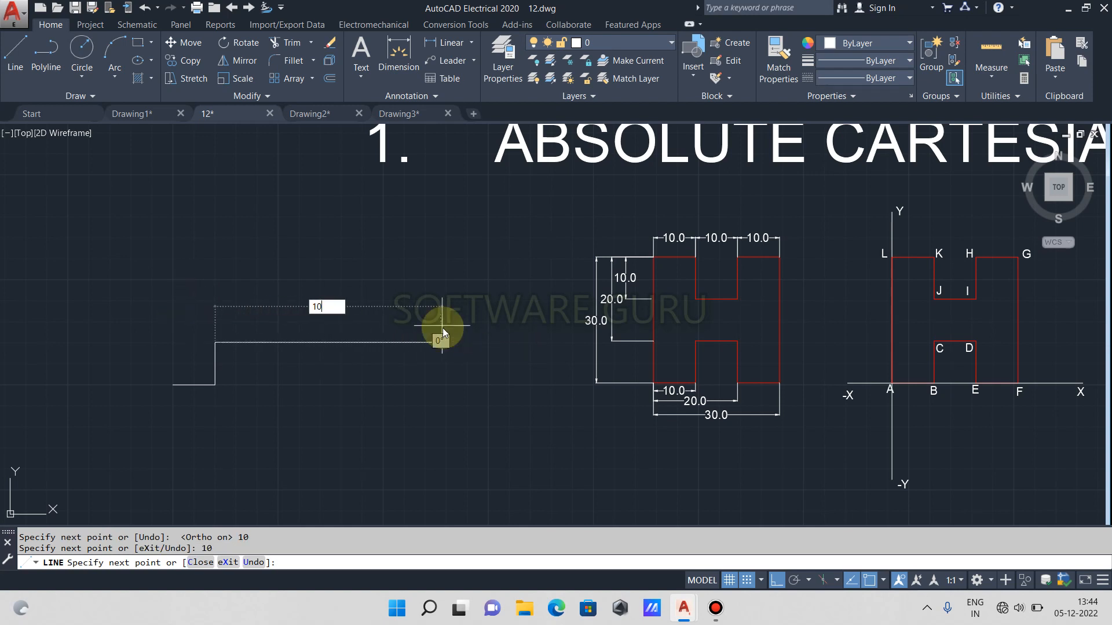
key(Return)
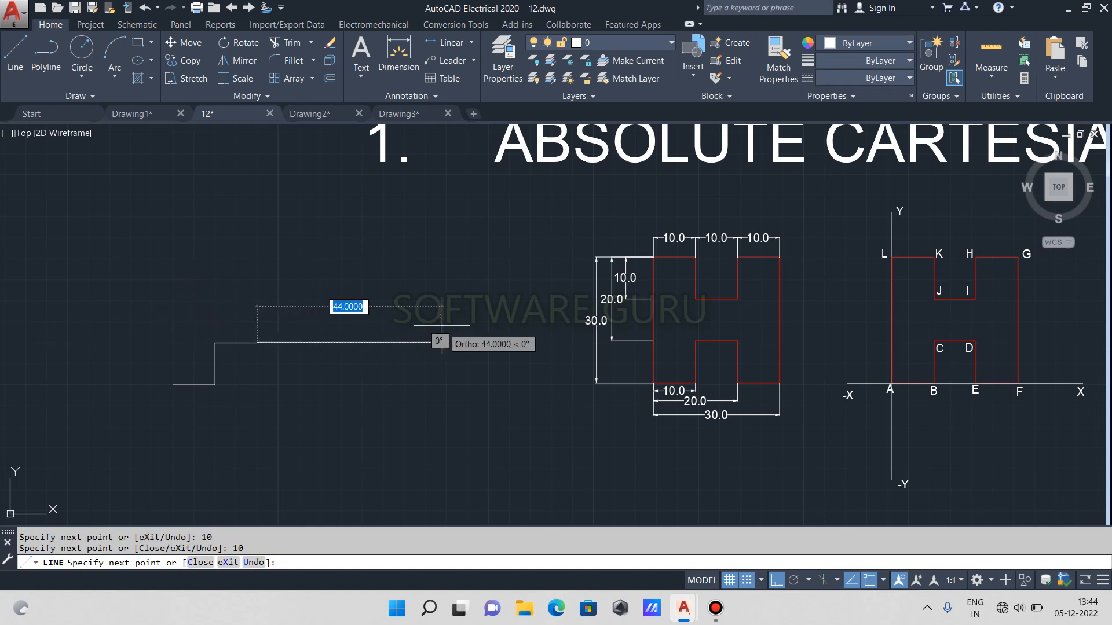
text(10)
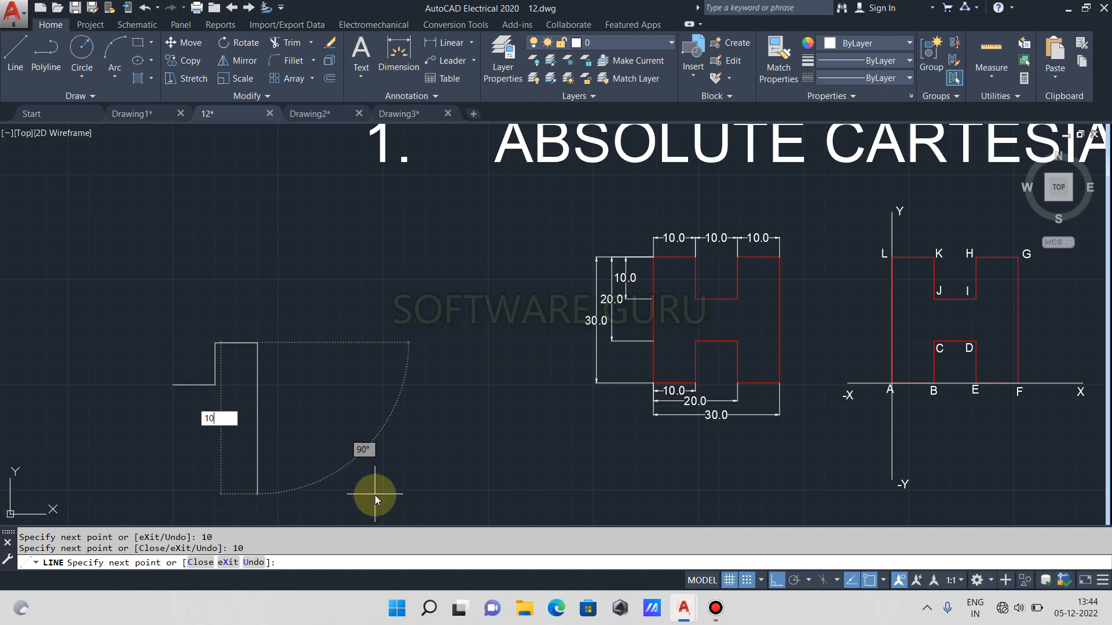
key(Return)
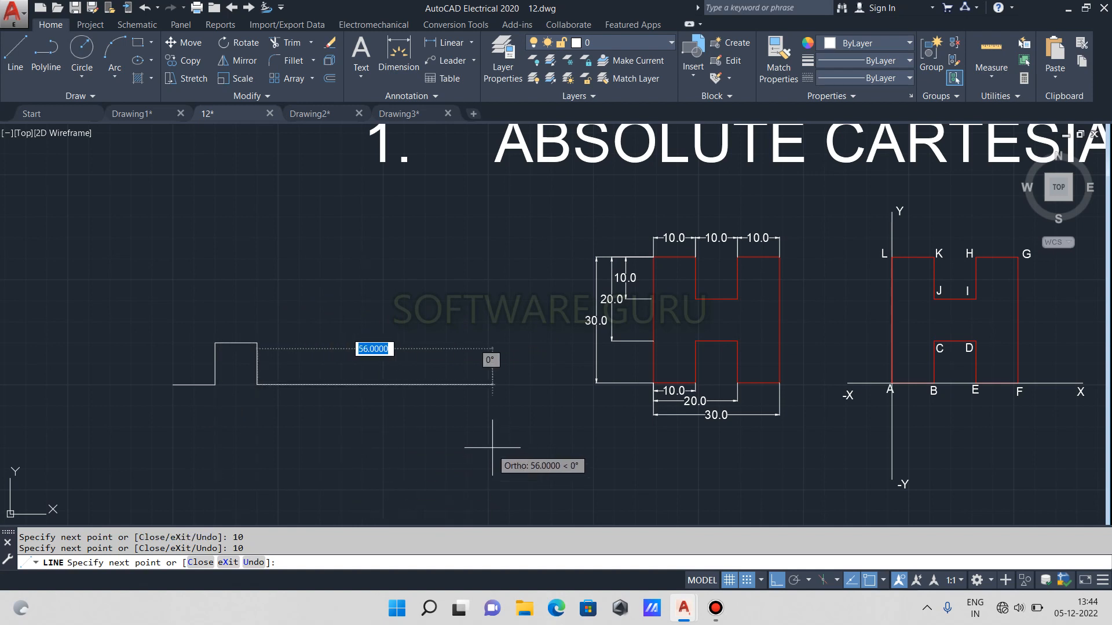
Step: Continue the outline around the right leg with segments 10 right, 30 up and 10 left
text(10)
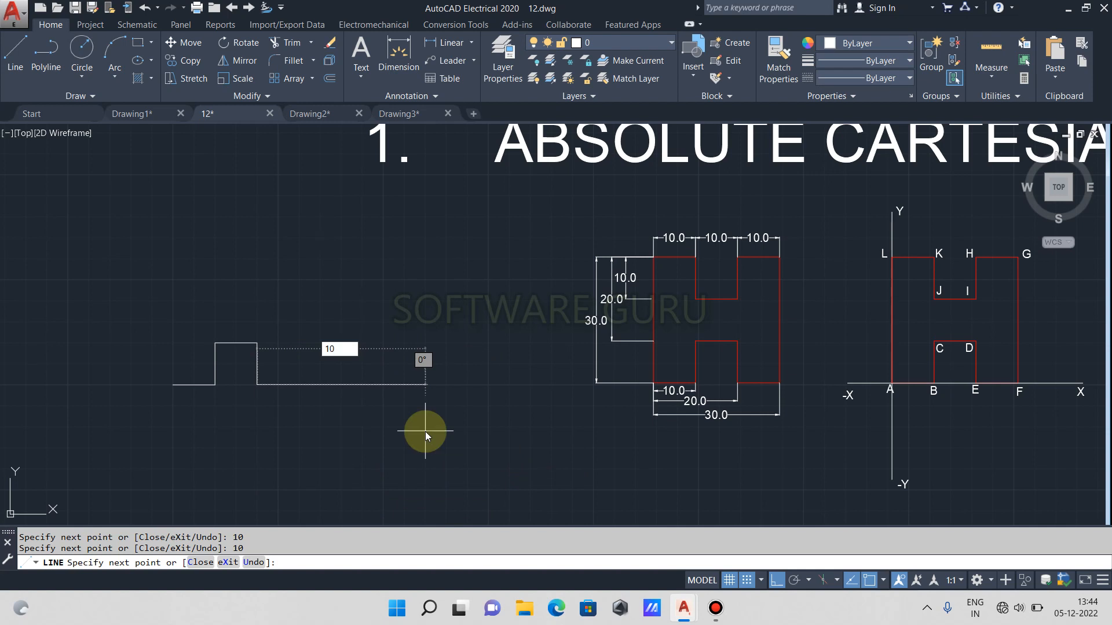
key(BackSpace)
key(BackSpace)
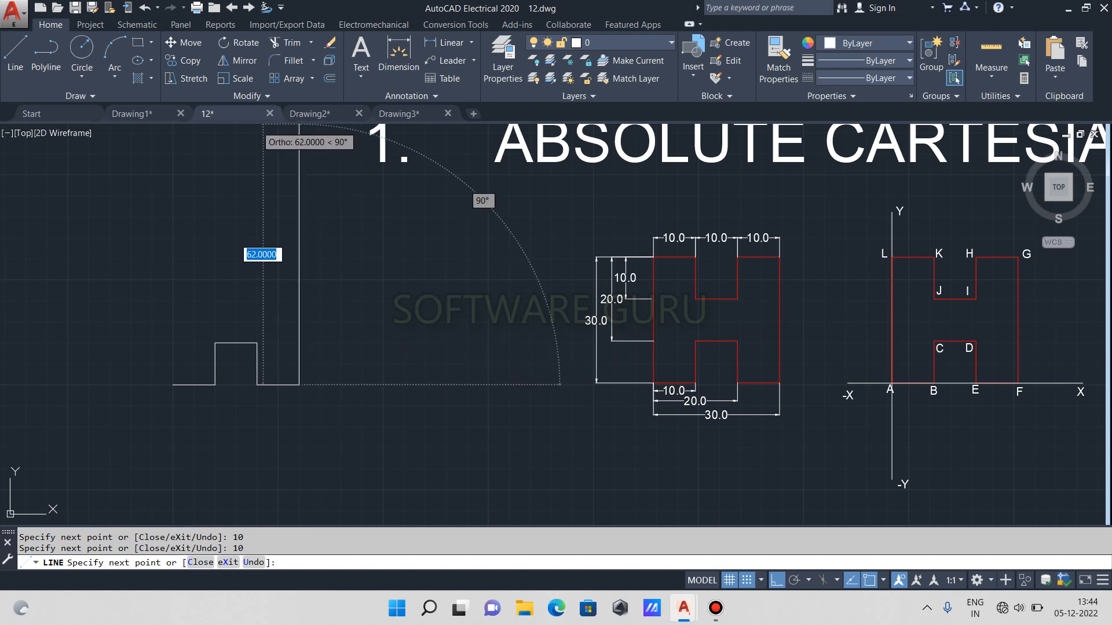
text(3)
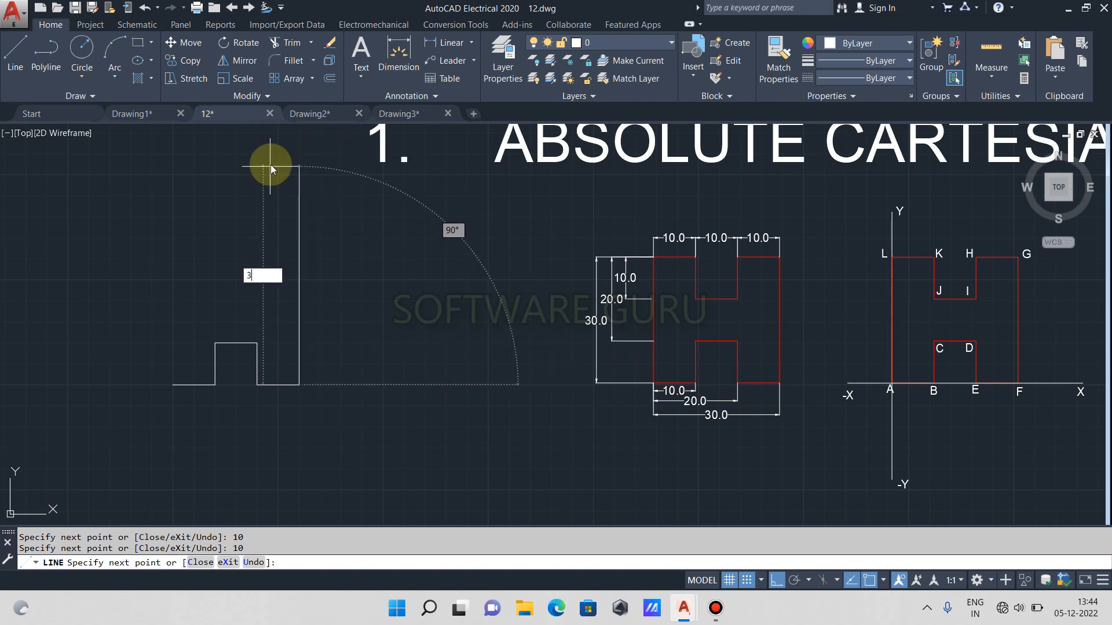
text(0)
click(270, 169)
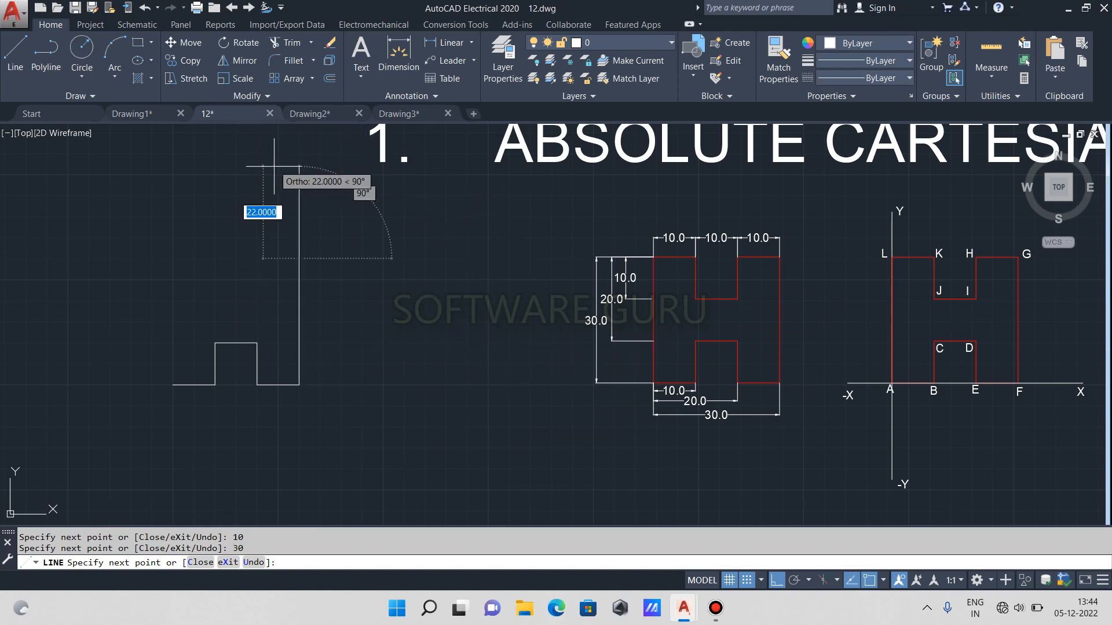
text(10)
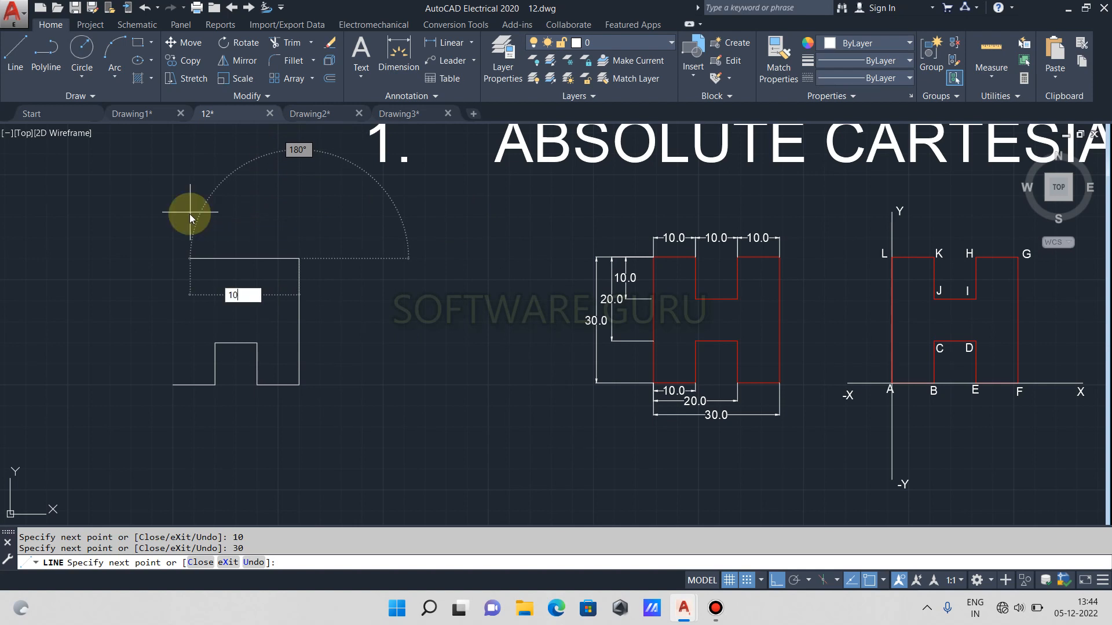
key(Return)
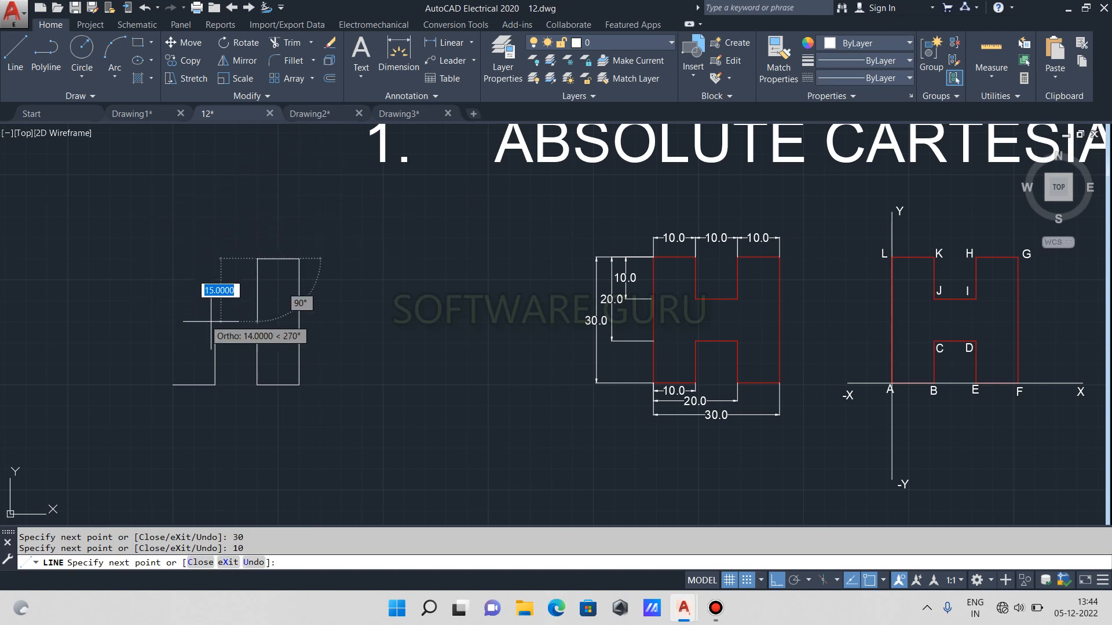
Step: Draw the upper notch of the H outline with segments 10 down, 10 left and 10 up
text(10)
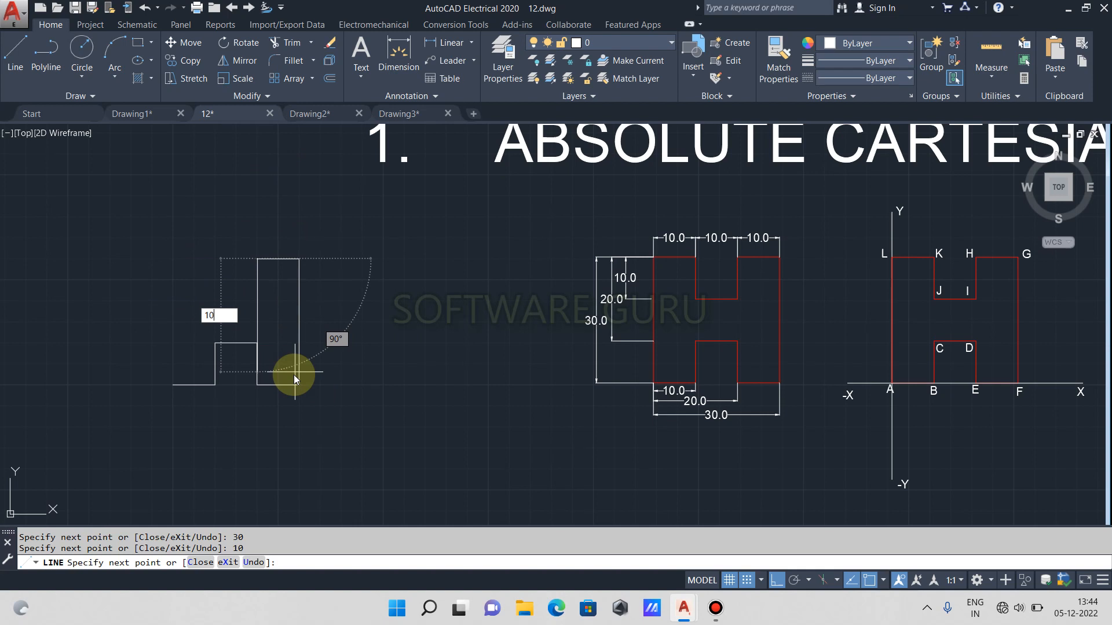
key(Return)
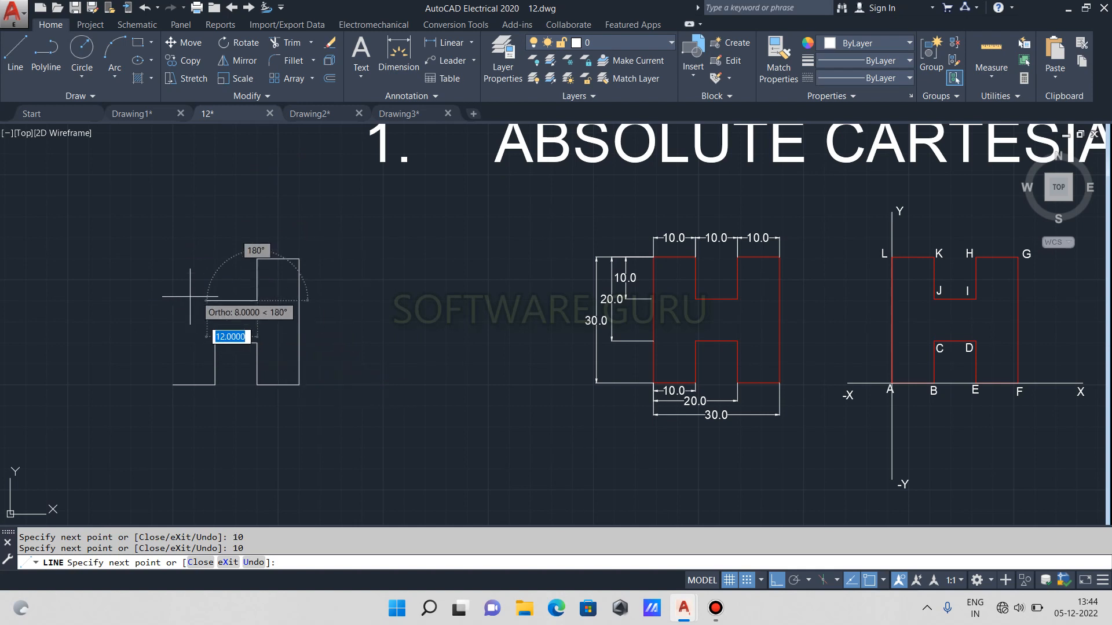
text(10)
key(Return)
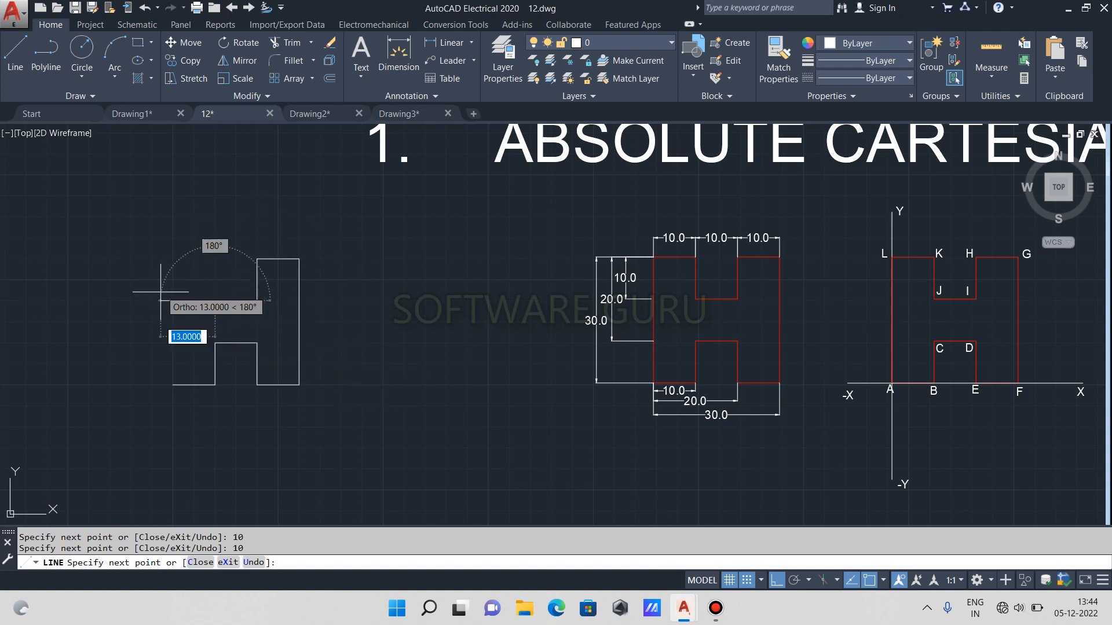
text(1)
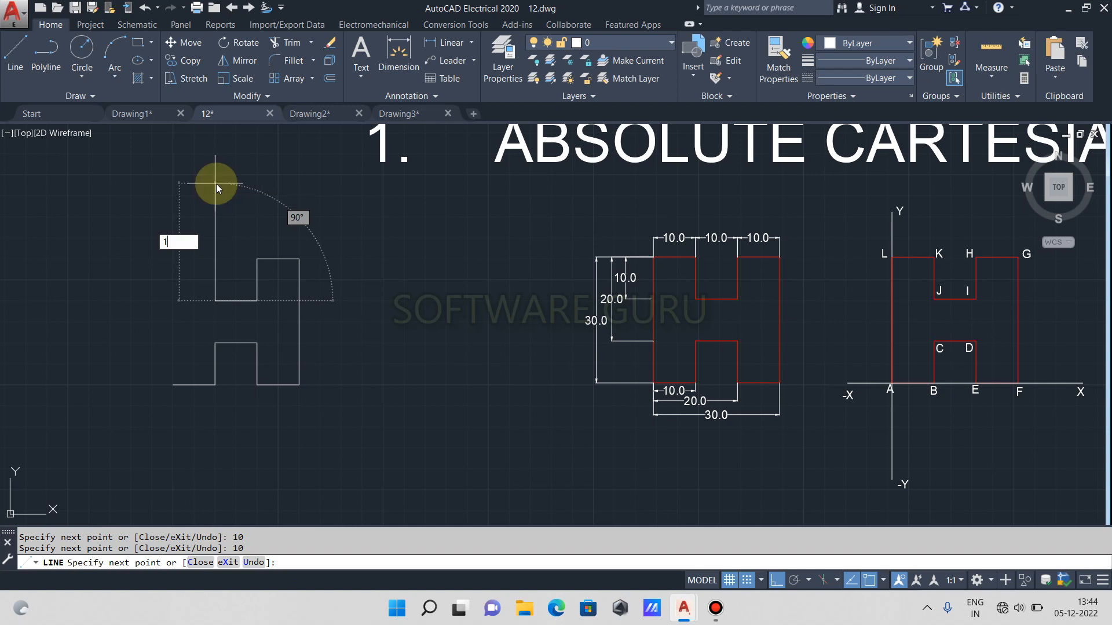
text(0)
key(Return)
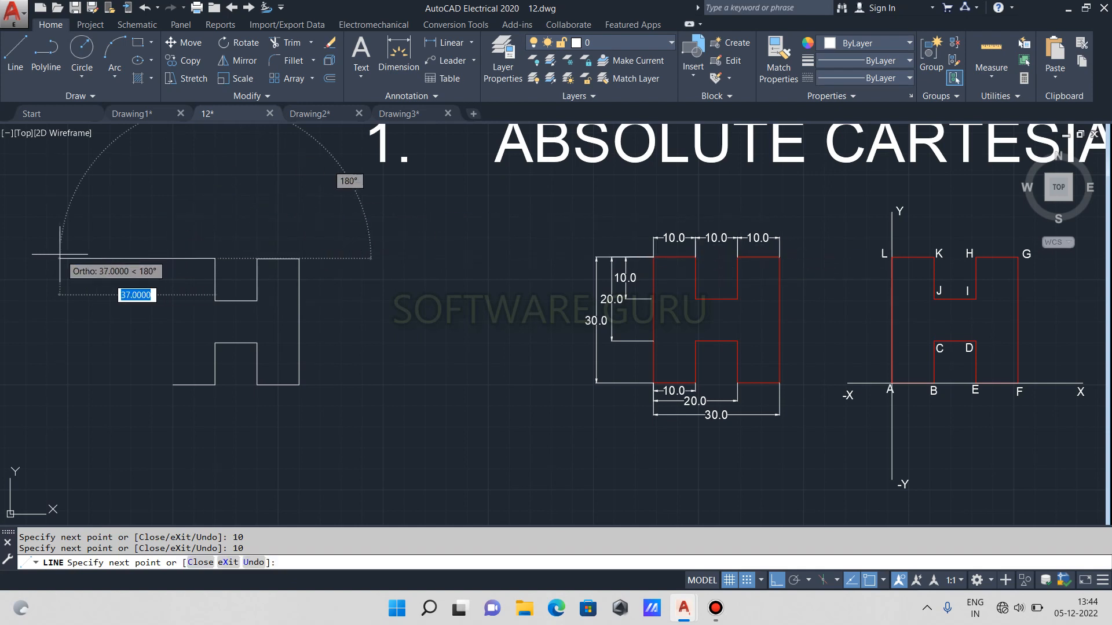
Step: Close the H outline with segments 10 left and 30 down to the start point, and end the Line command
text(10)
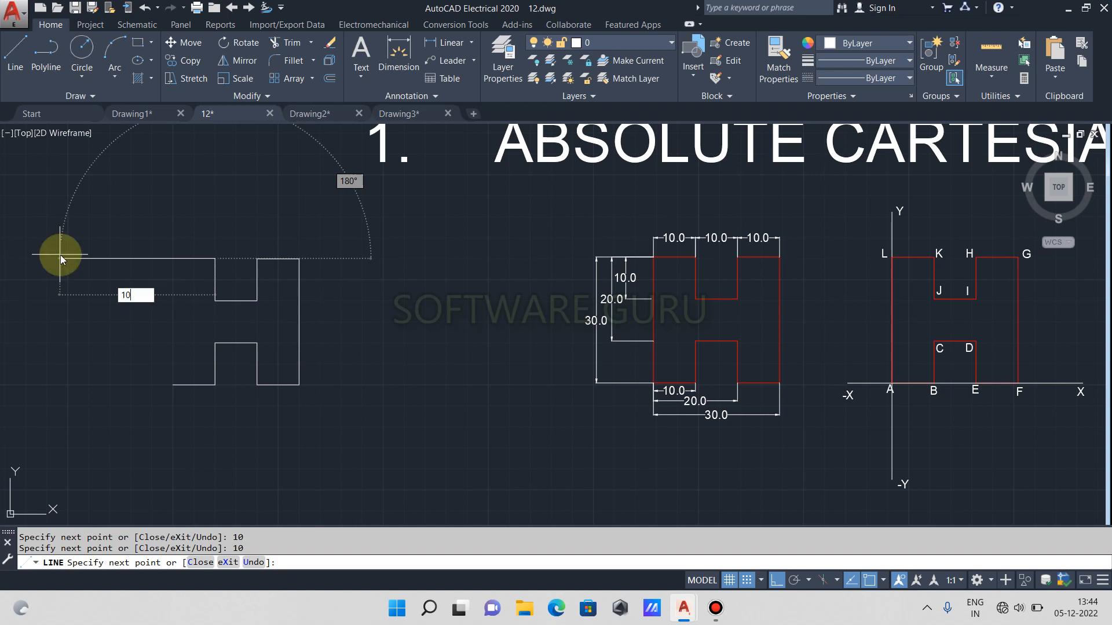
key(Return)
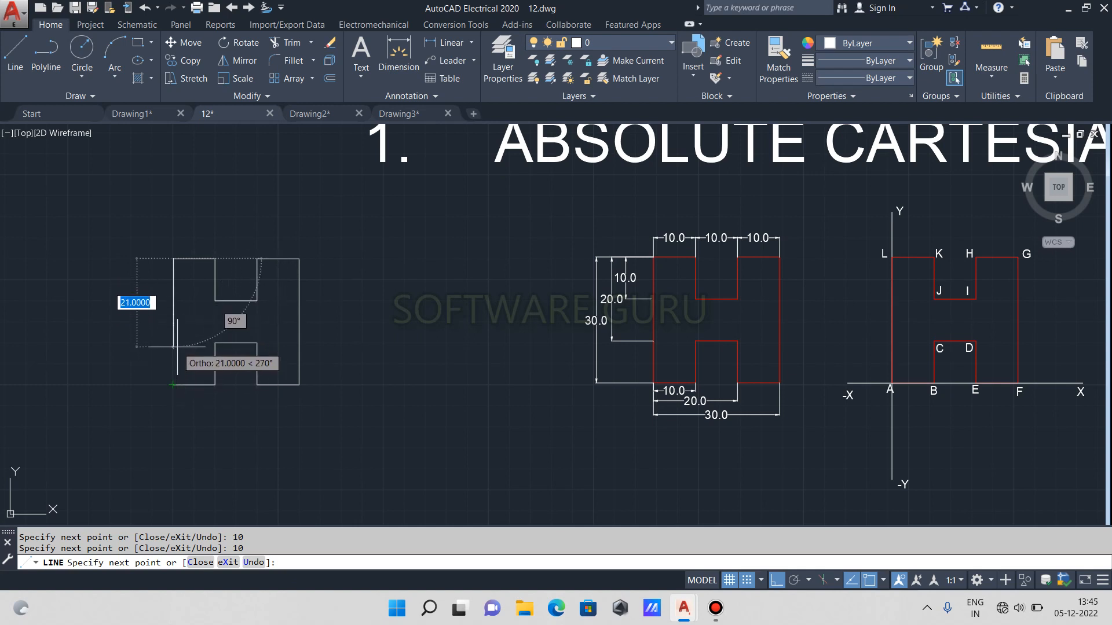
text(30)
key(Return)
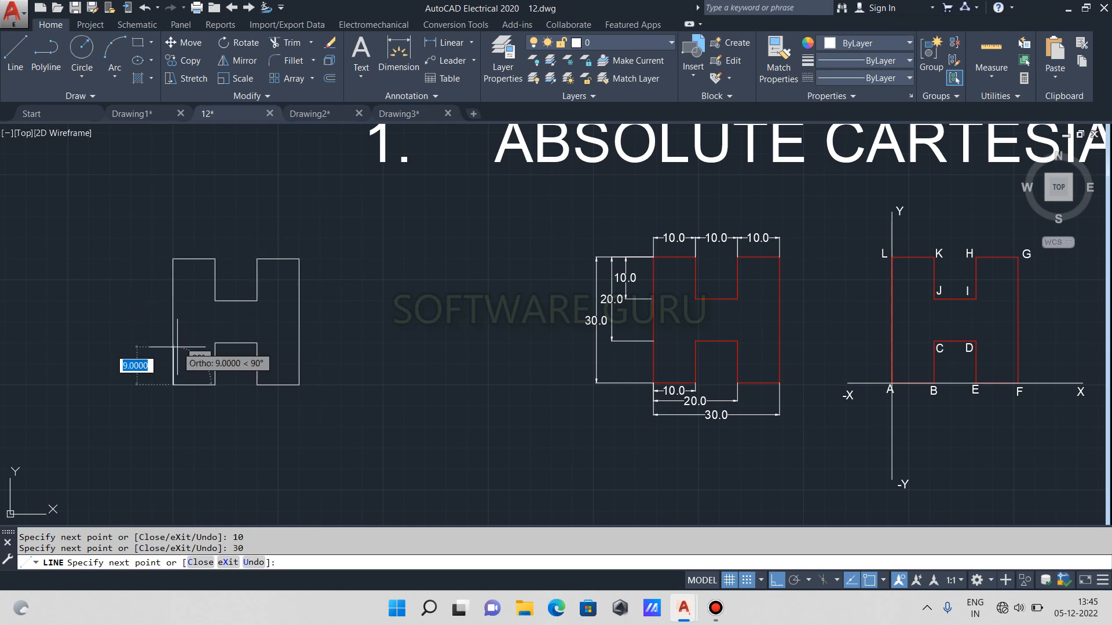
key(Escape)
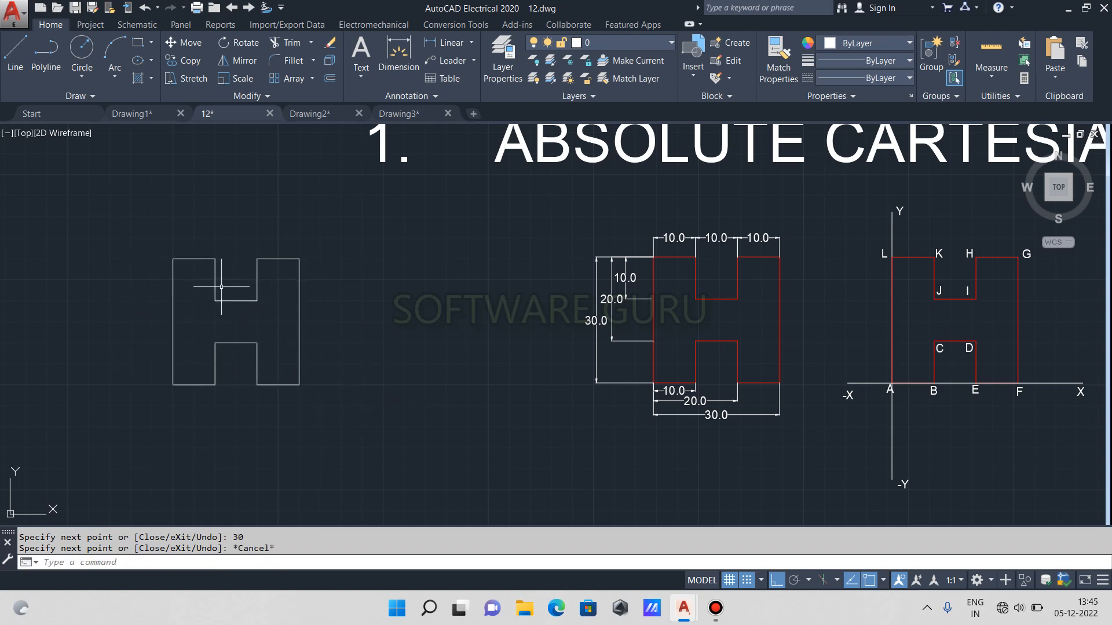
Step: Add a linear dimension below the bottom edge of the new H profile's left leg
click(451, 44)
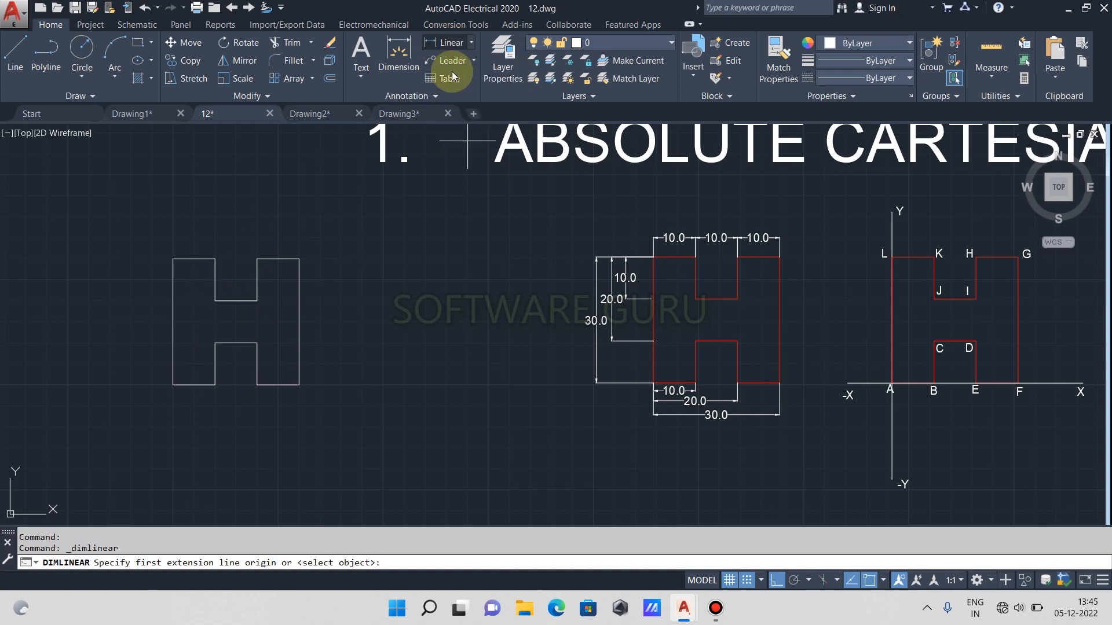
click(174, 385)
click(215, 384)
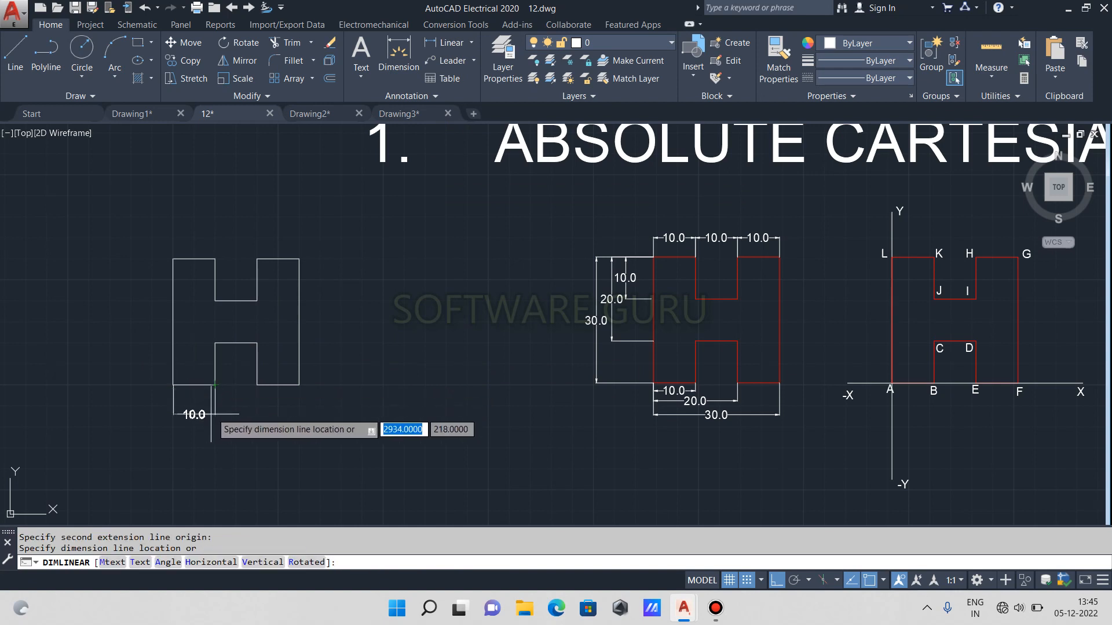
click(212, 406)
Step: Add linear dimensions below the H profile's lower notch opening and right leg, in line with the left leg's dimension
key(Return)
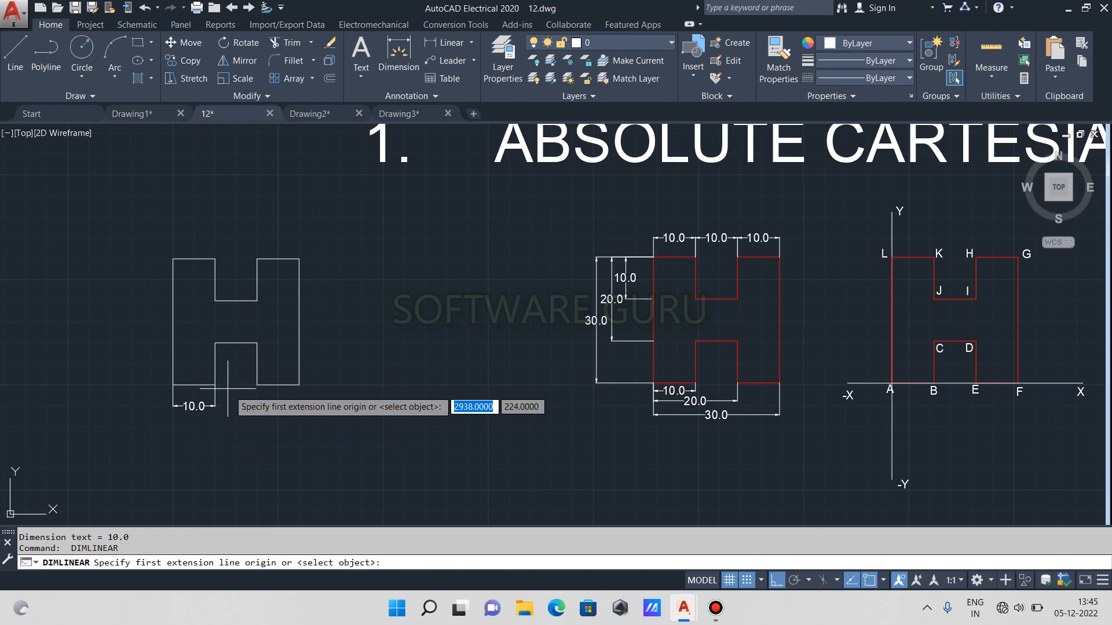
click(214, 384)
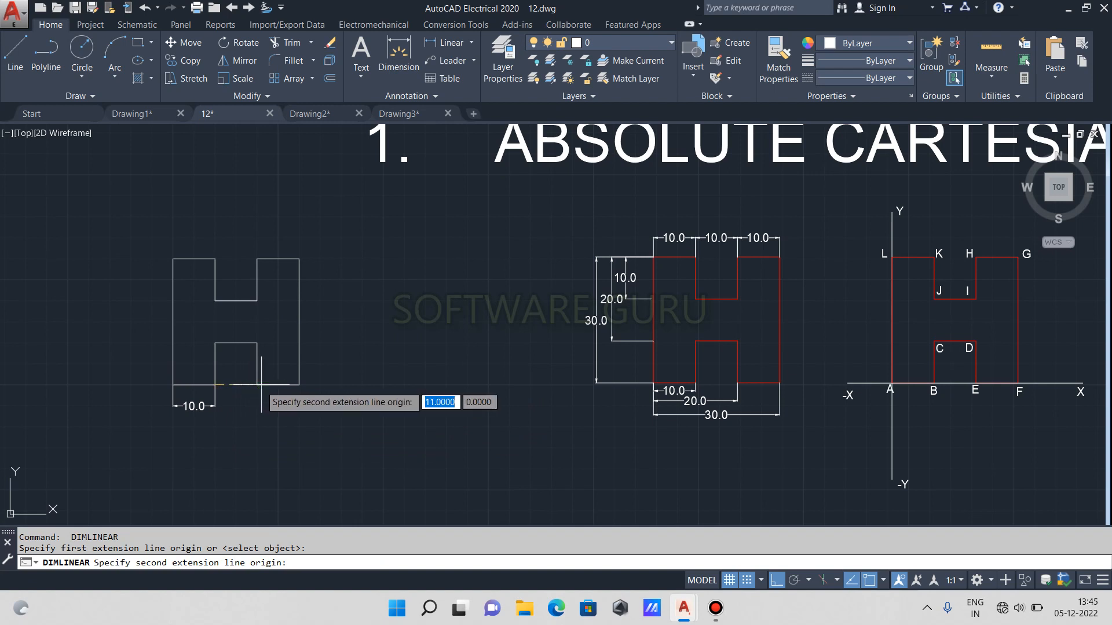
click(248, 405)
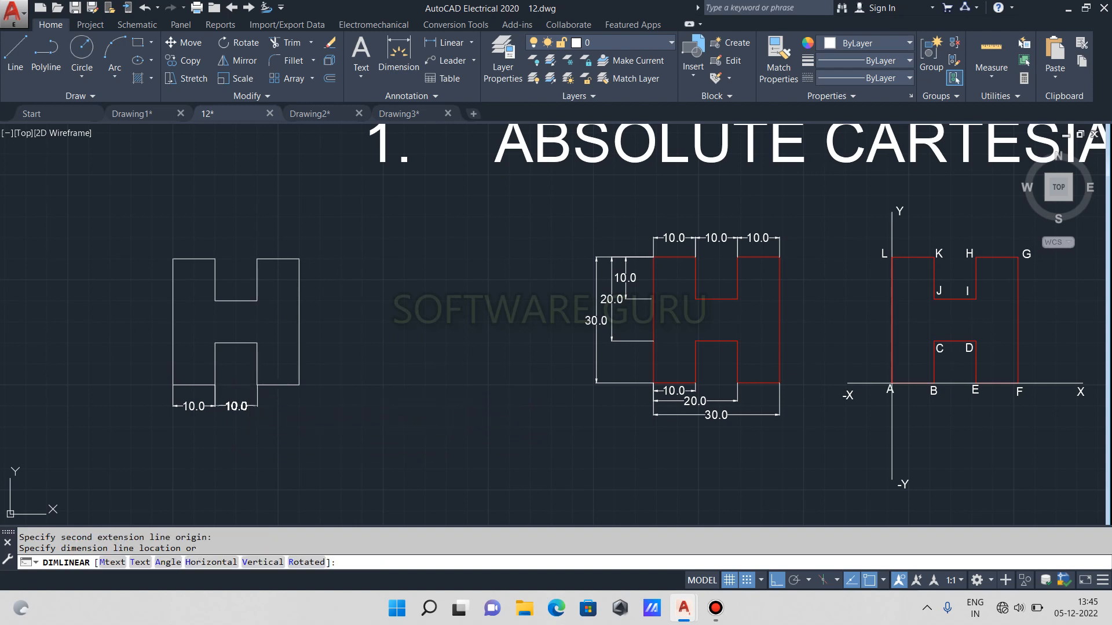
key(Return)
click(256, 384)
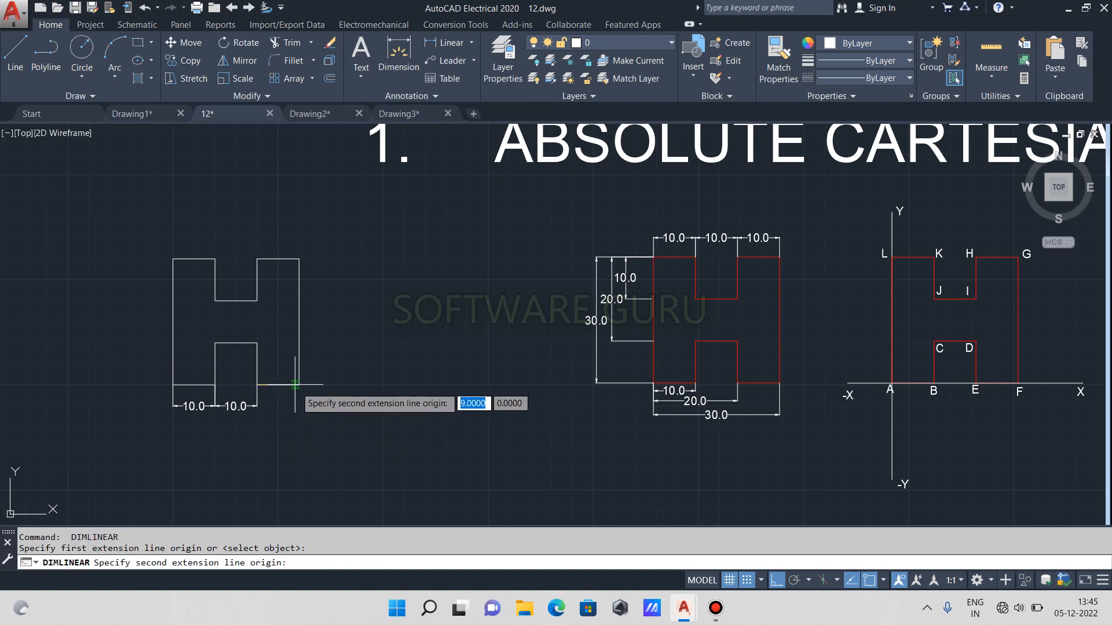
click(298, 385)
click(298, 406)
Step: Add a vertical linear dimension for the overall height beside the H profile's right edge
key(Return)
click(299, 384)
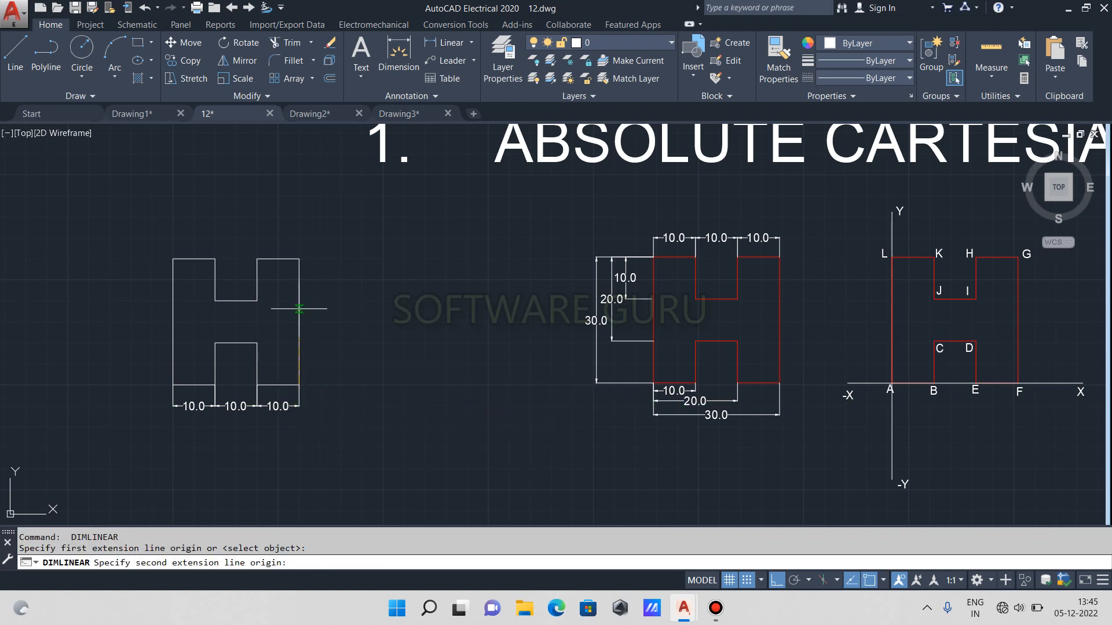
click(299, 259)
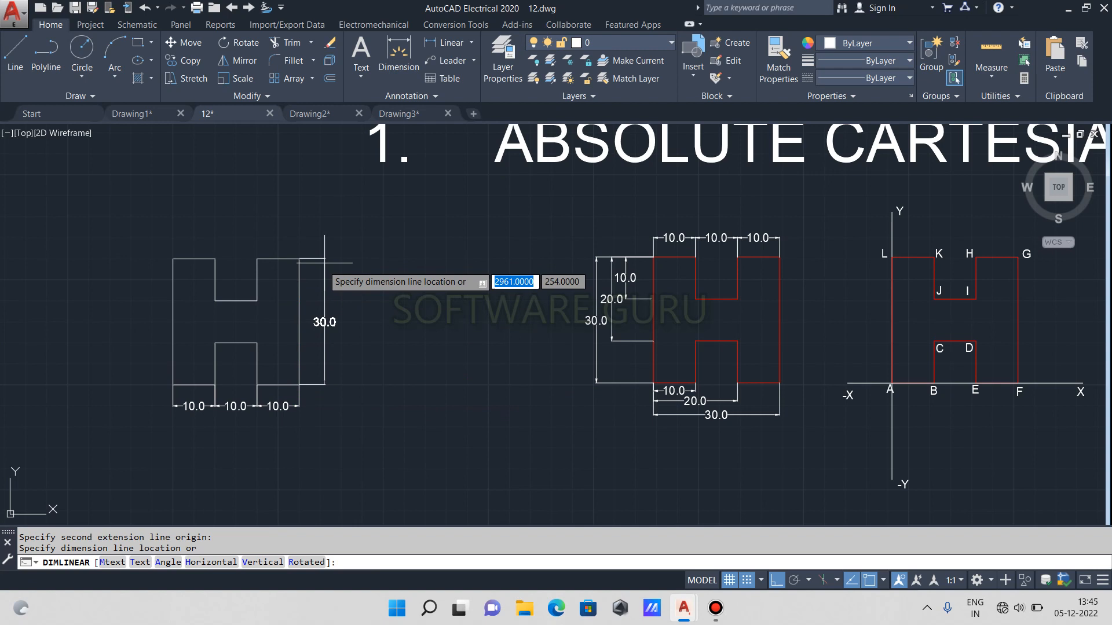
click(320, 263)
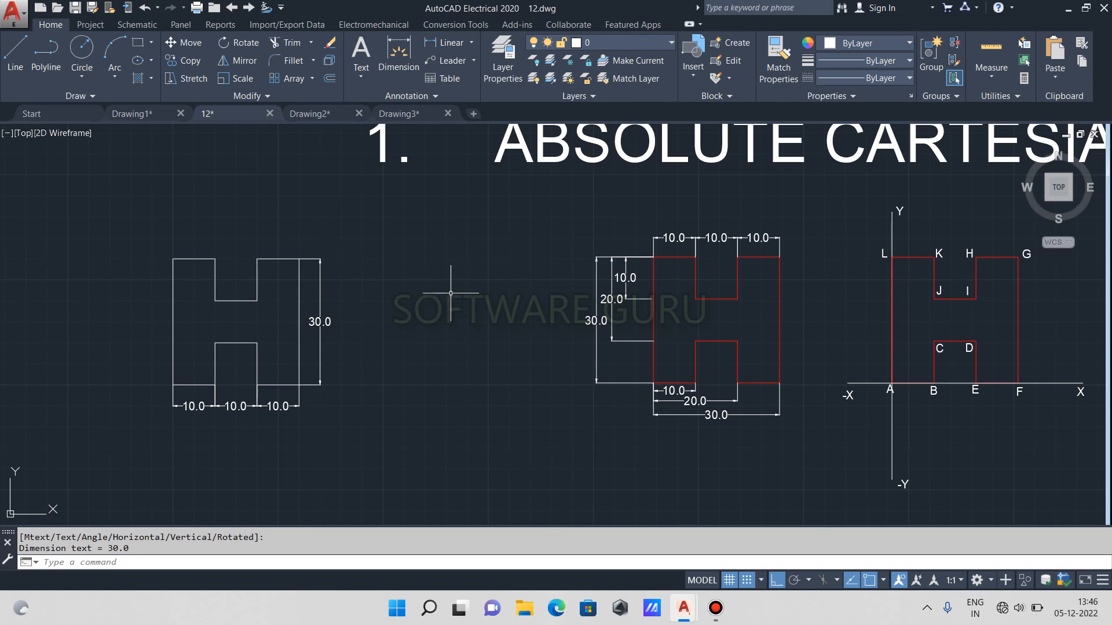
Step: Erase the newly drawn H profile together with all its dimensions
click(380, 219)
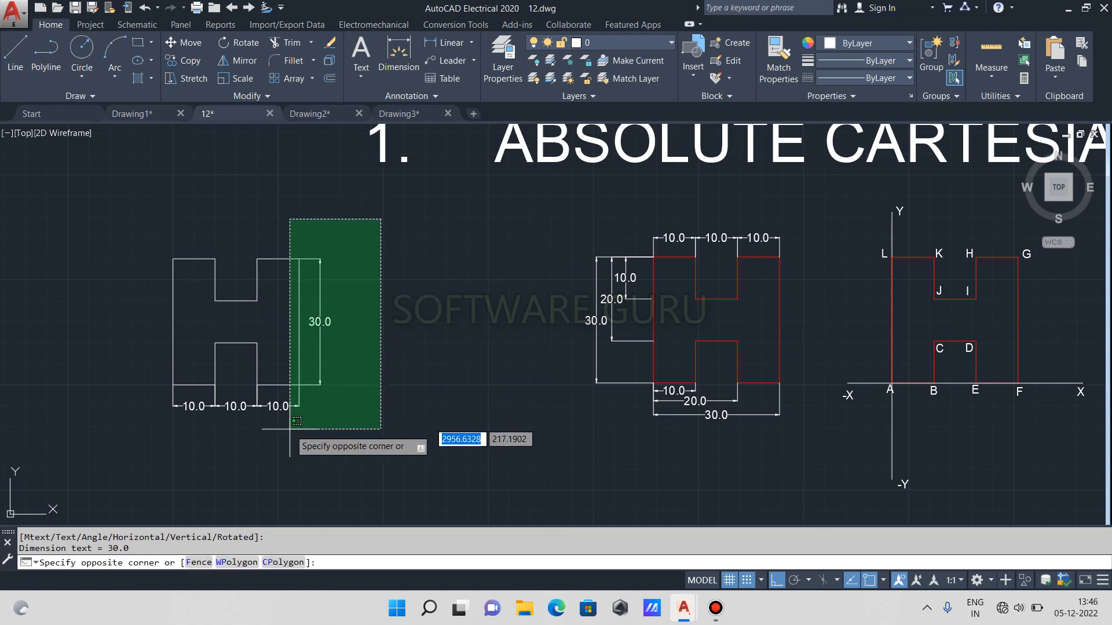
click(90, 440)
key(Delete)
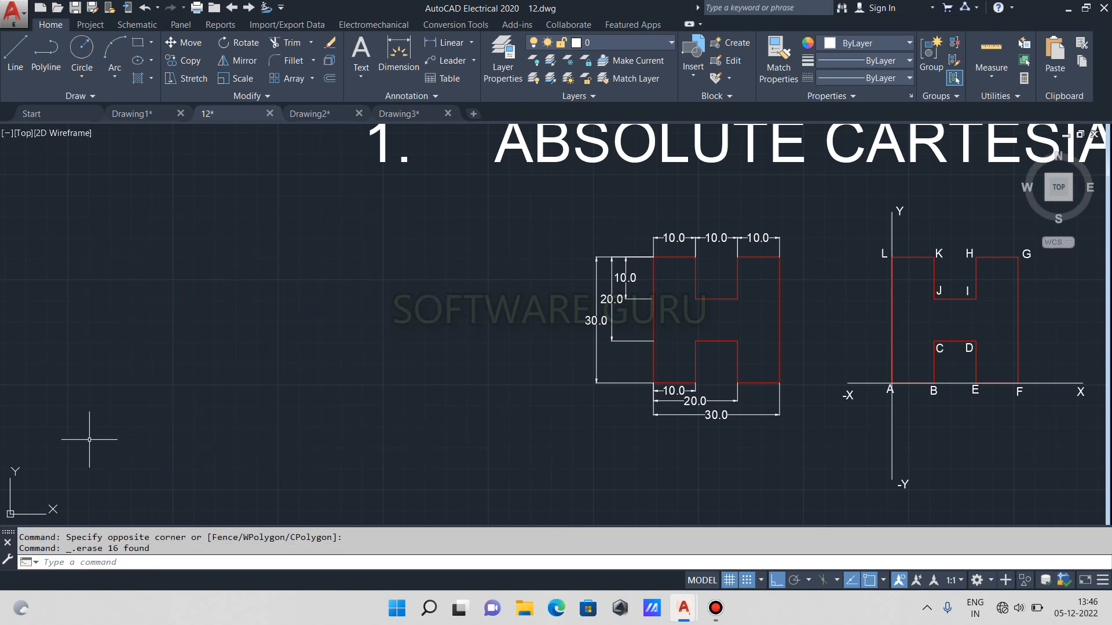
Step: Examine the absolute Cartesian reference figures and their listed (x,y) coordinates for points A to L
scroll(459, 290, down, 5)
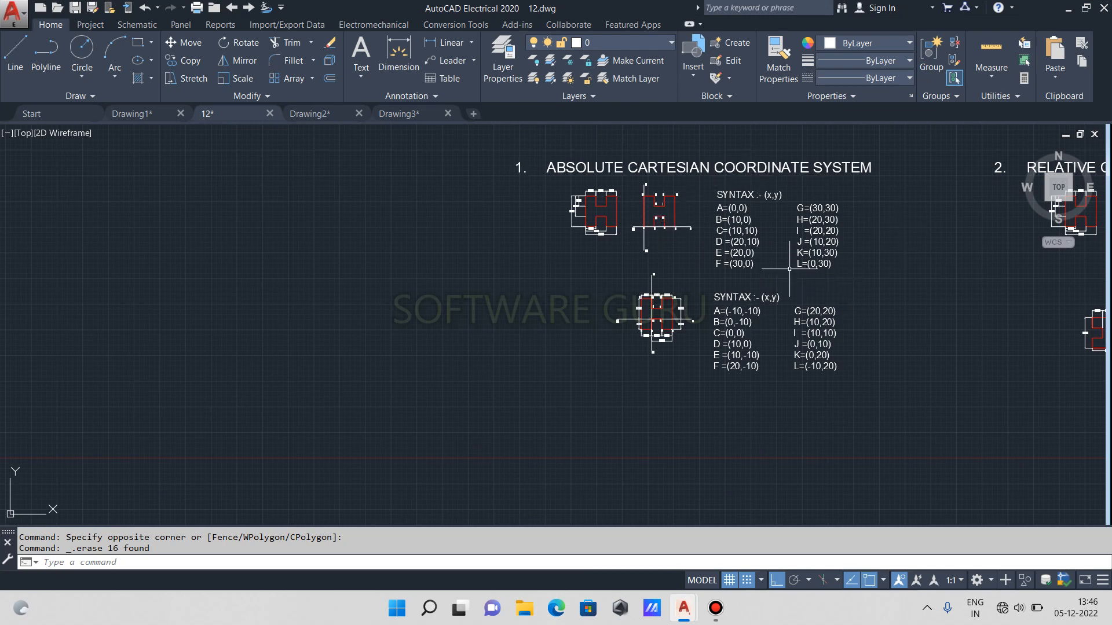
scroll(747, 207, up, 3)
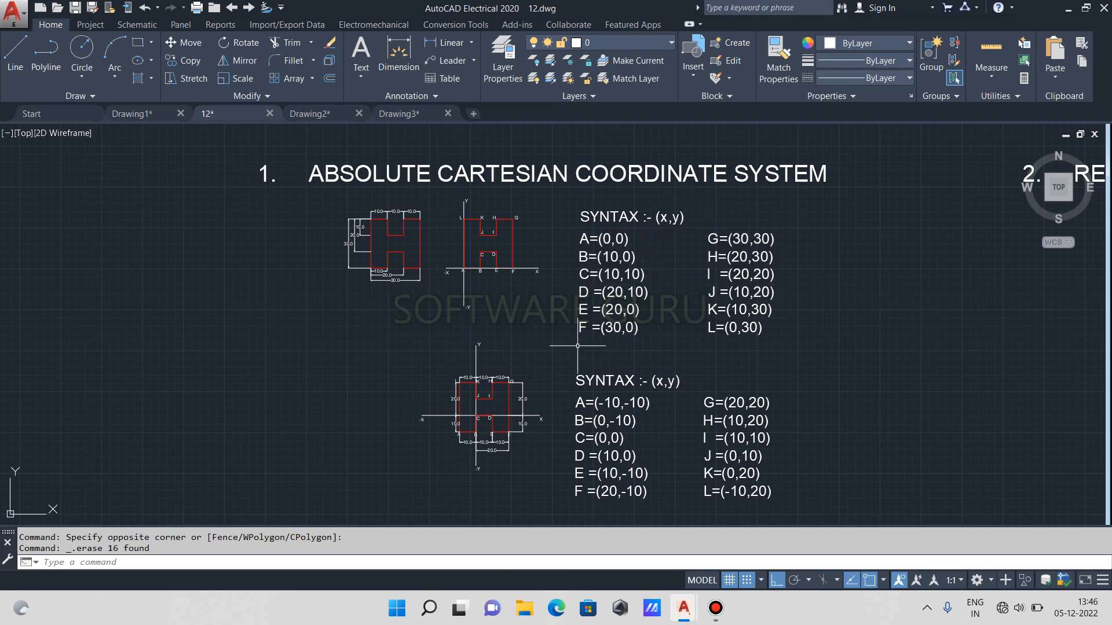
mouse_move(593, 230)
middle_down()
mouse_move(596, 196)
mouse_move(714, 248)
mouse_move(616, 353)
middle_up()
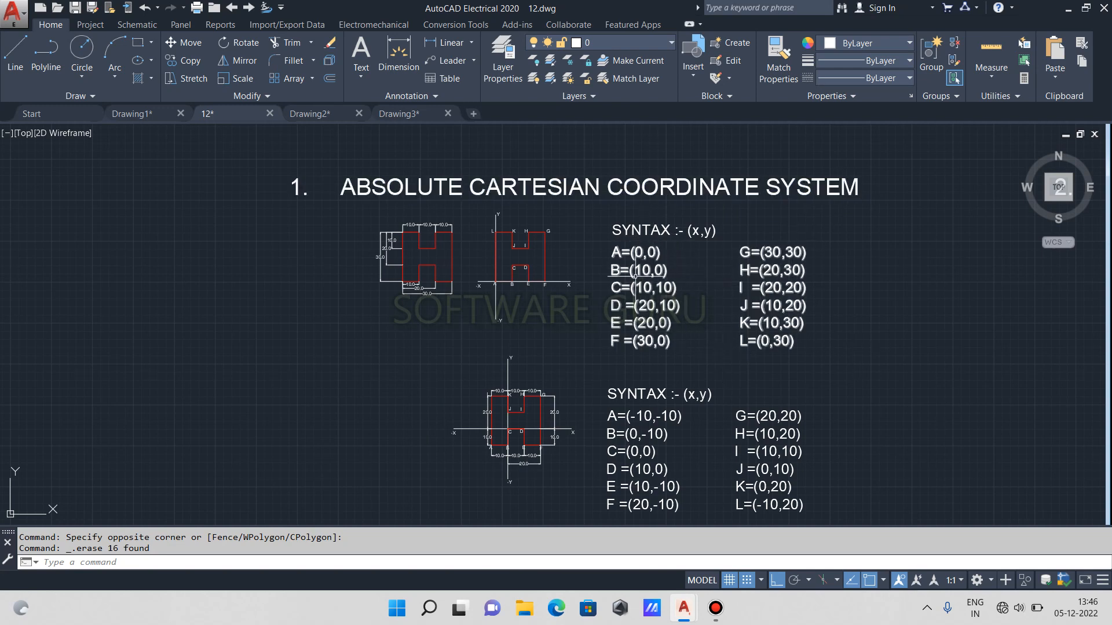
scroll(517, 275, up, 4)
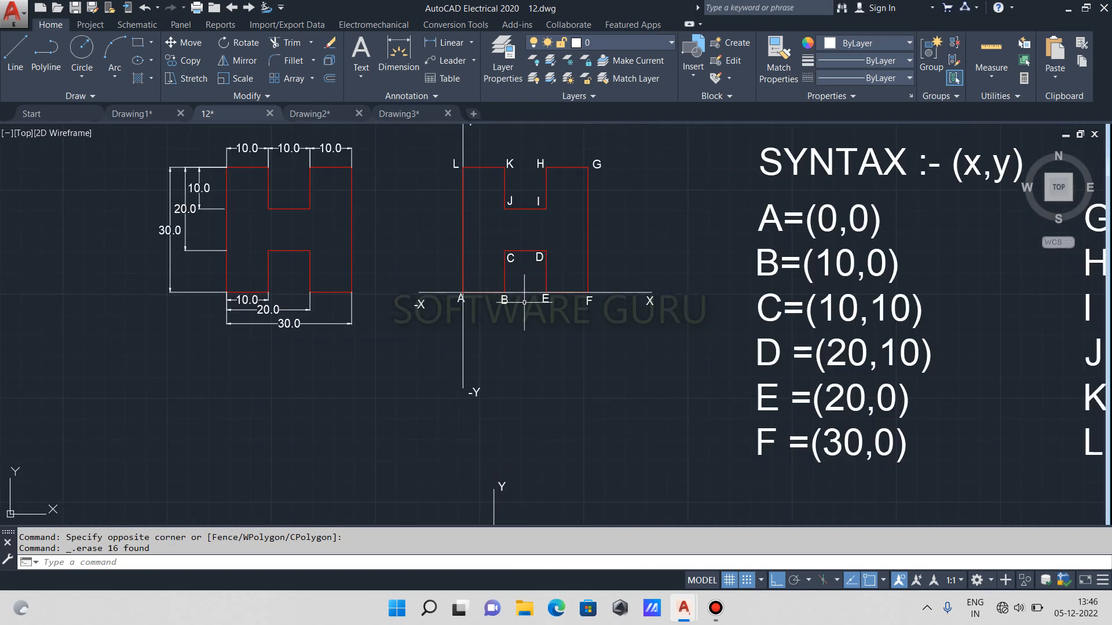
scroll(1068, 372, down, 5)
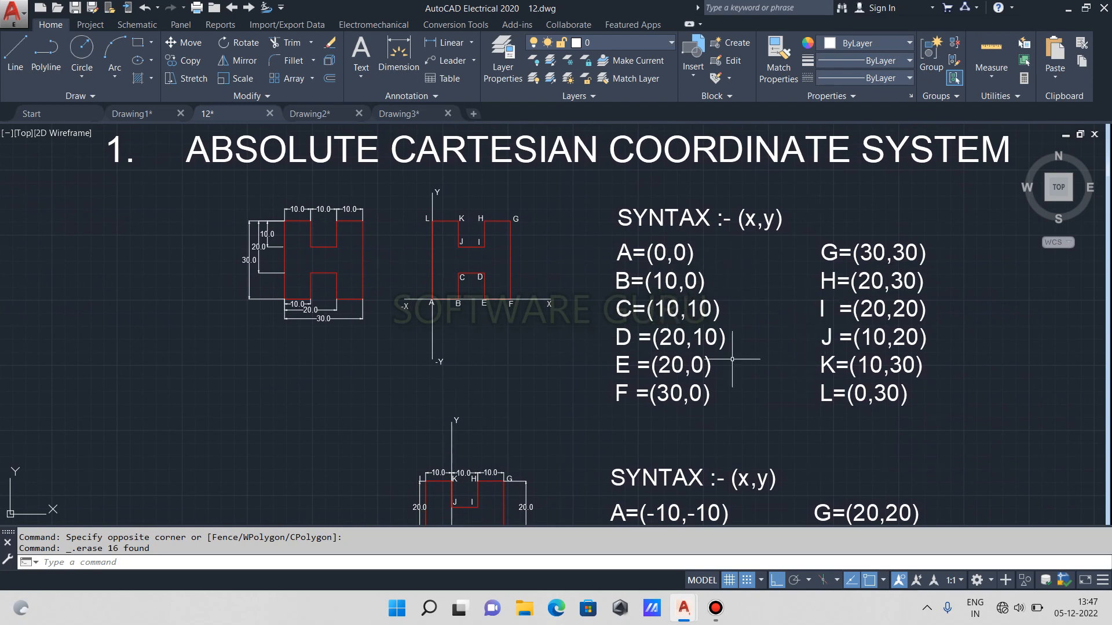
scroll(770, 313, down, 4)
scroll(770, 313, up, 3)
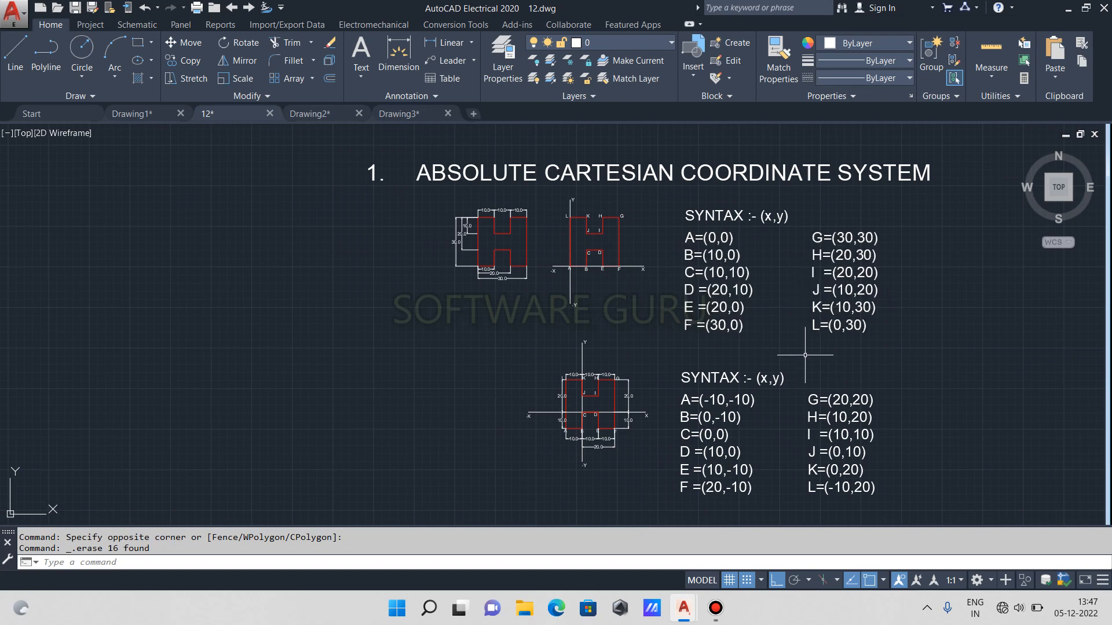
Step: Start the Line command and turn off dynamic input for absolute coordinate entry
text(L)
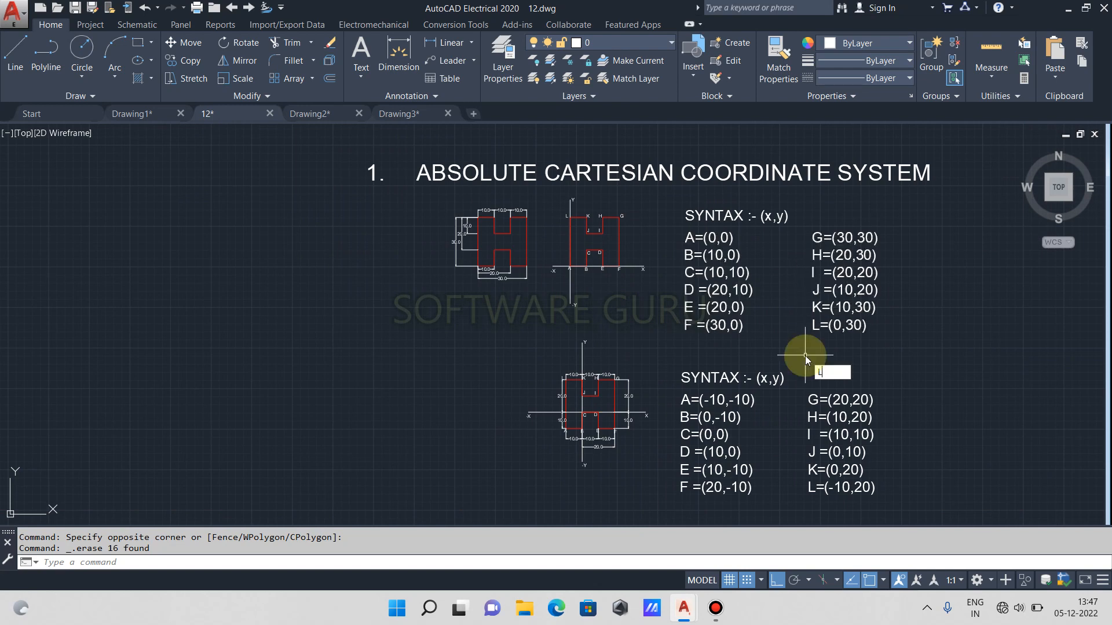
key(Return)
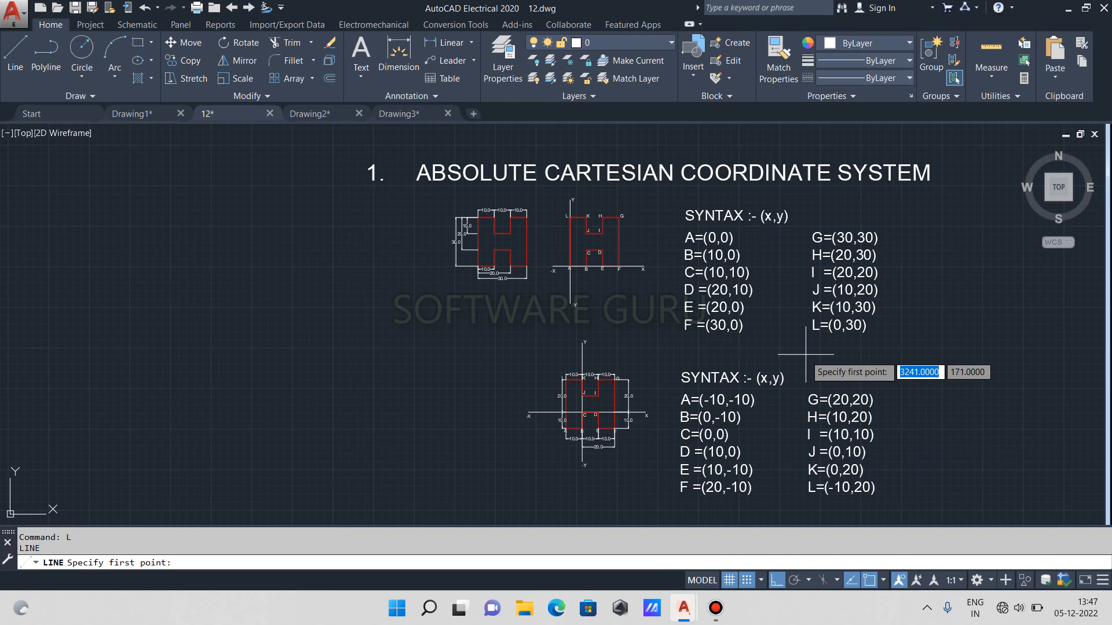
key(F12)
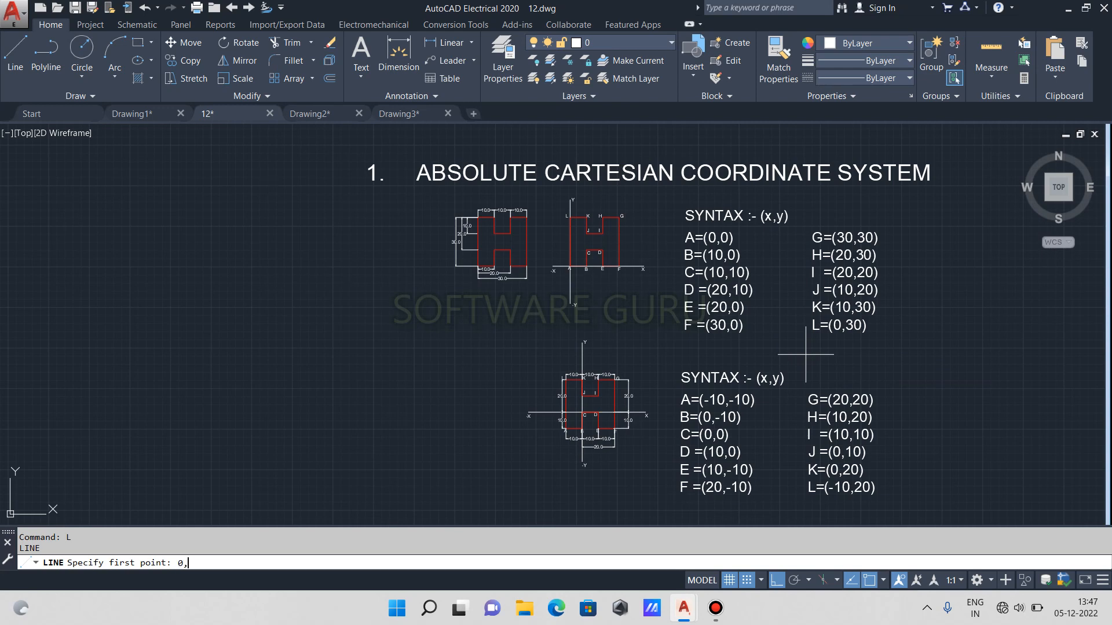
key(Return)
scroll(179, 444, down, 4)
middle_drag(179, 444, 489, 284)
scroll(340, 314, down, 5)
middle_drag(174, 337, 816, 321)
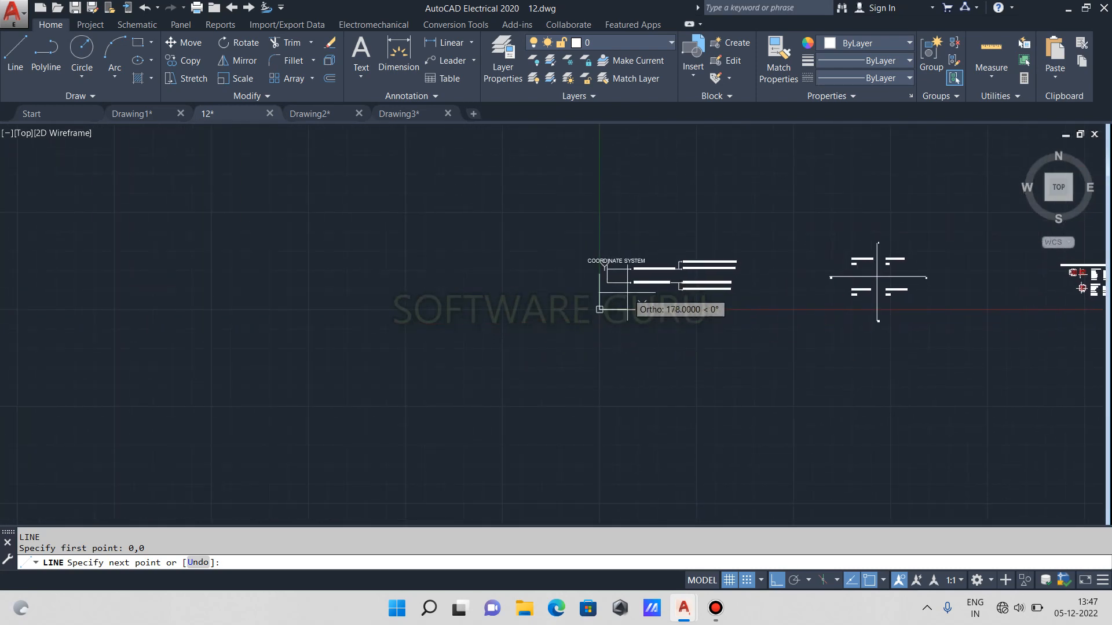
scroll(603, 296, up, 5)
scroll(535, 333, up, 2)
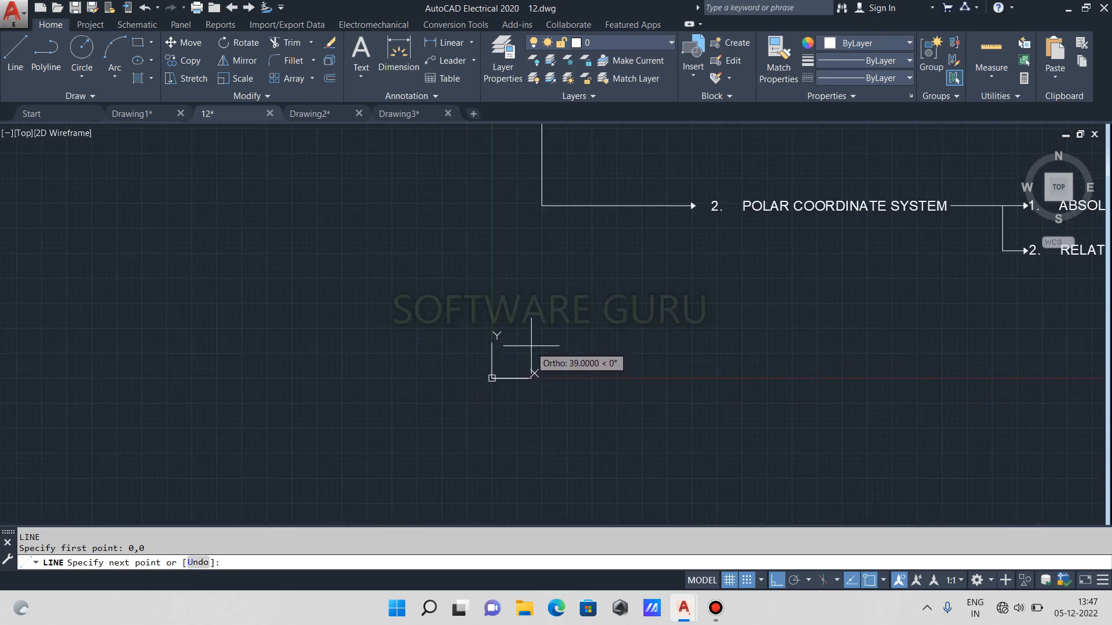
key(Escape)
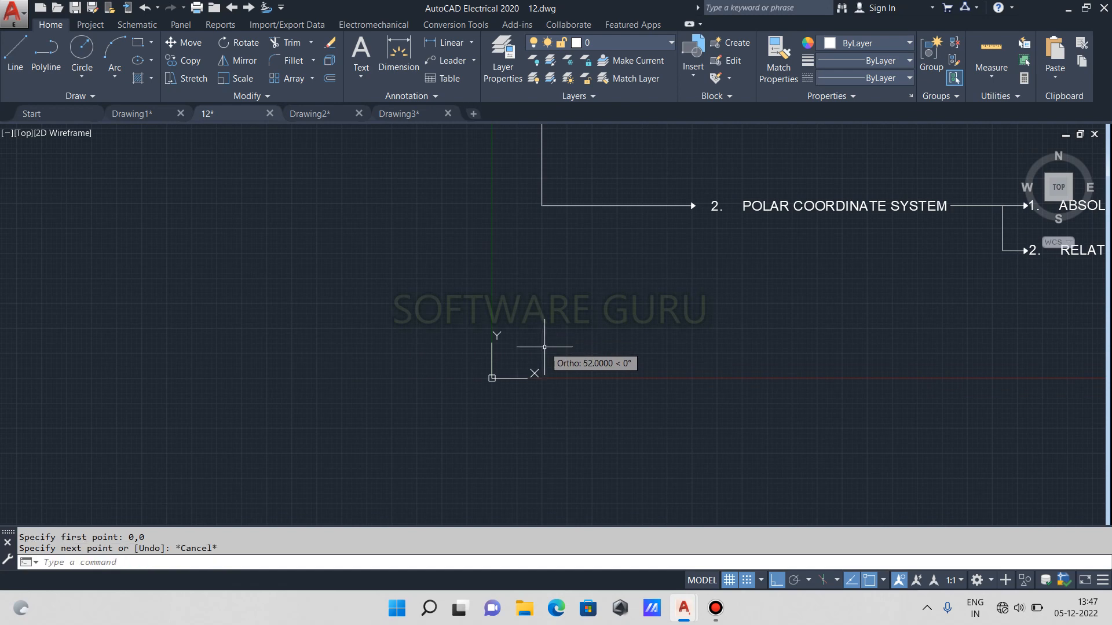
Step: Switch to Drawing1 and bring both the origin and the absolute Cartesian reference figure into view
click(391, 116)
scroll(422, 368, down, 3)
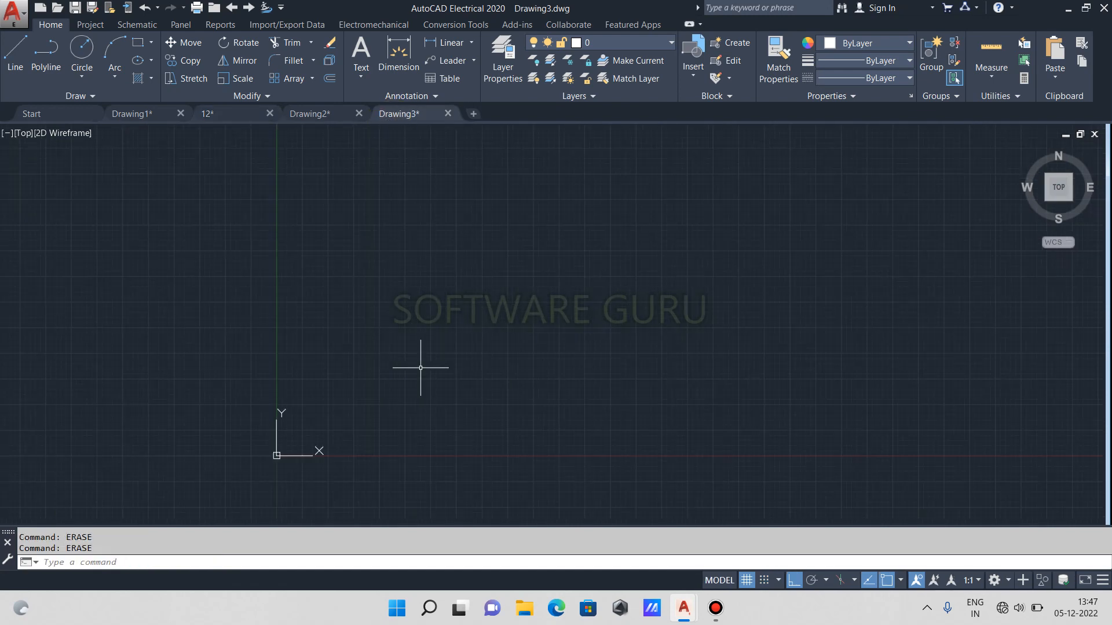
click(323, 115)
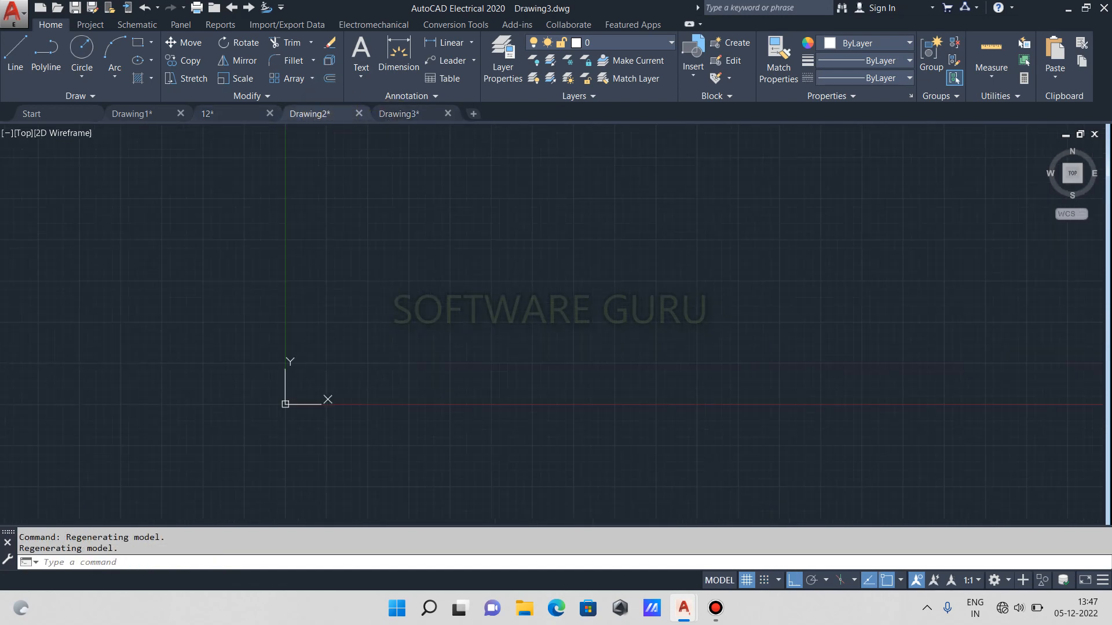
scroll(359, 348, down, 2)
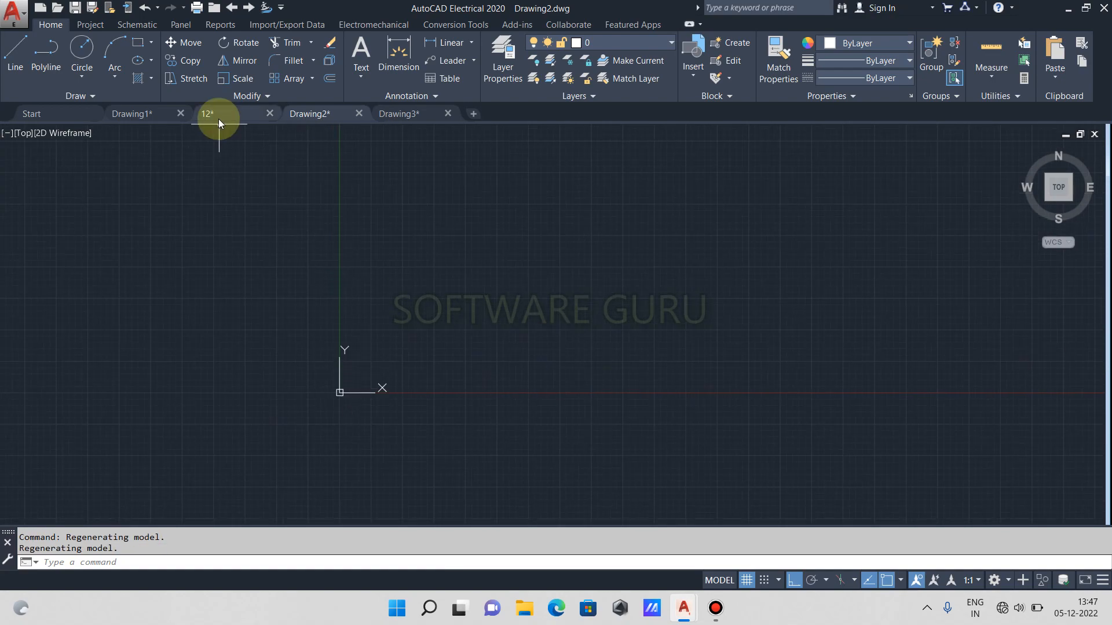
click(144, 115)
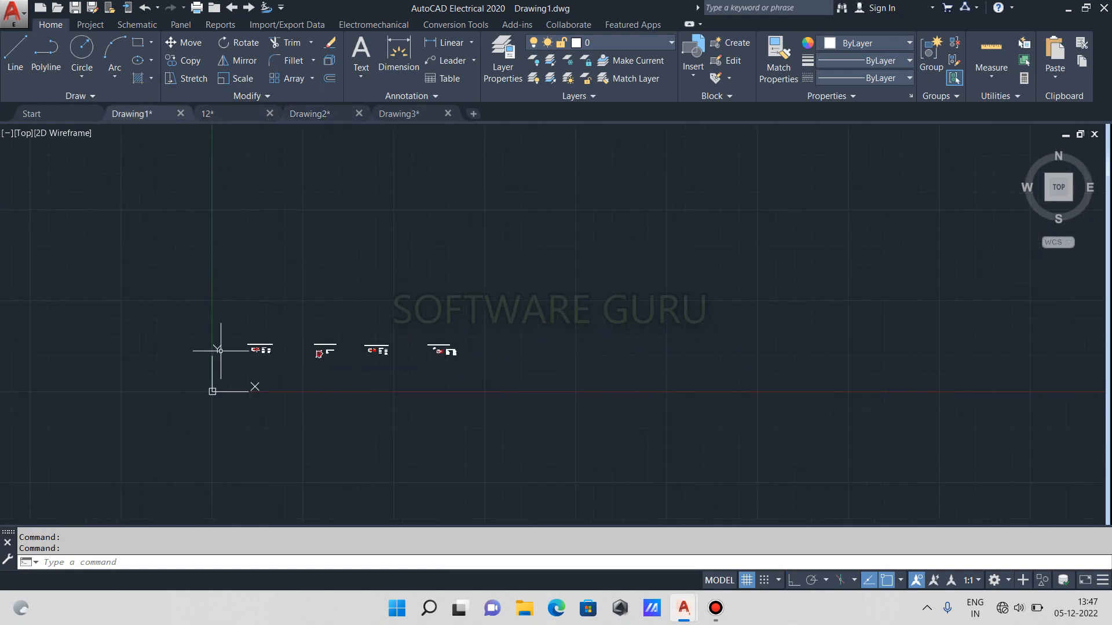
scroll(261, 336, up, 8)
middle_drag(372, 377, 448, 264)
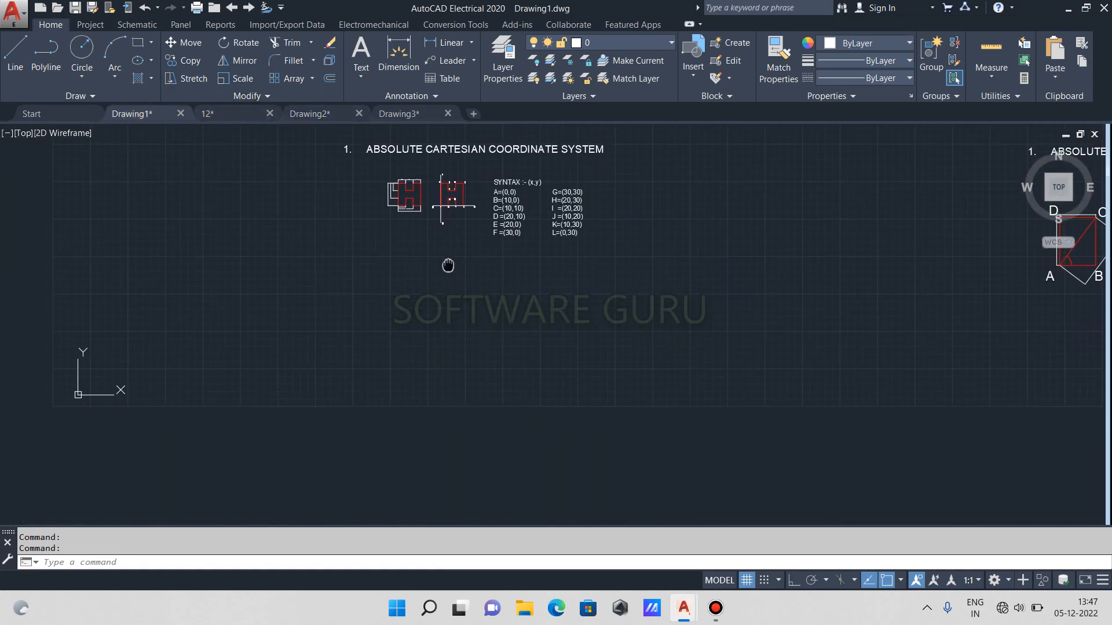
middle_drag(211, 384, 283, 365)
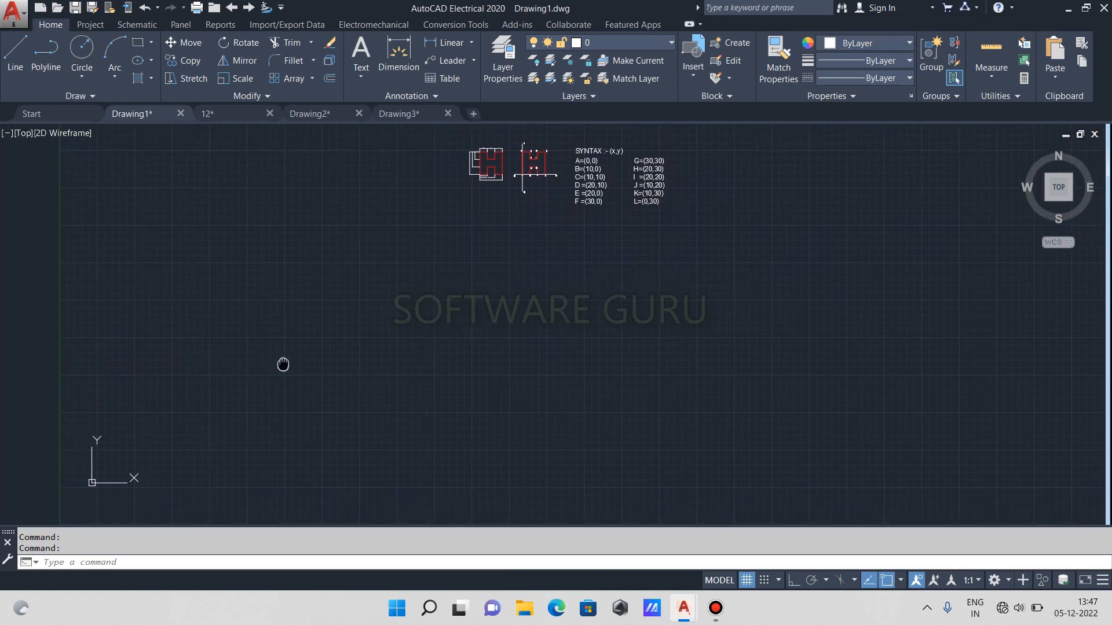
scroll(367, 316, down, 2)
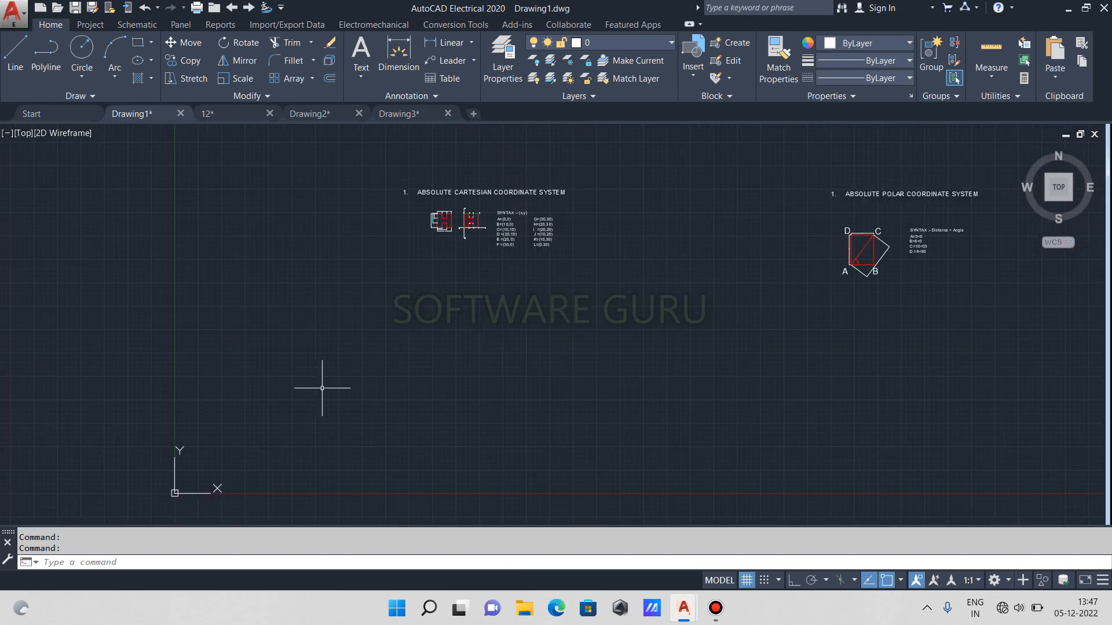
Step: Draw the H profile's first segment from A at 0,0 to B at 10,0 using absolute coordinates
key(Return)
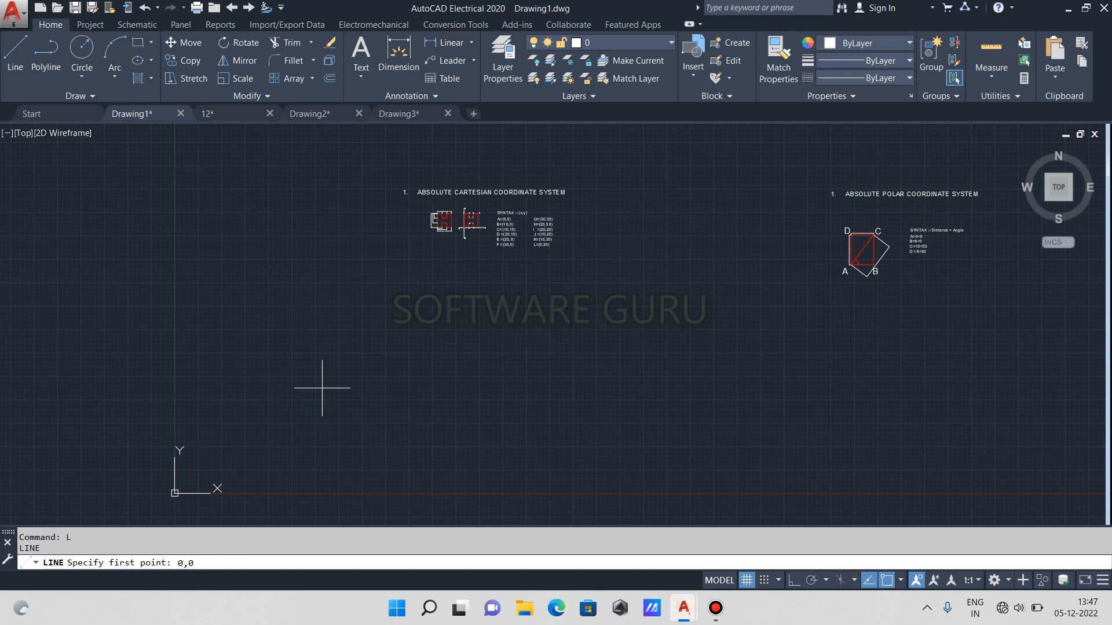
text(0,0)
key(Return)
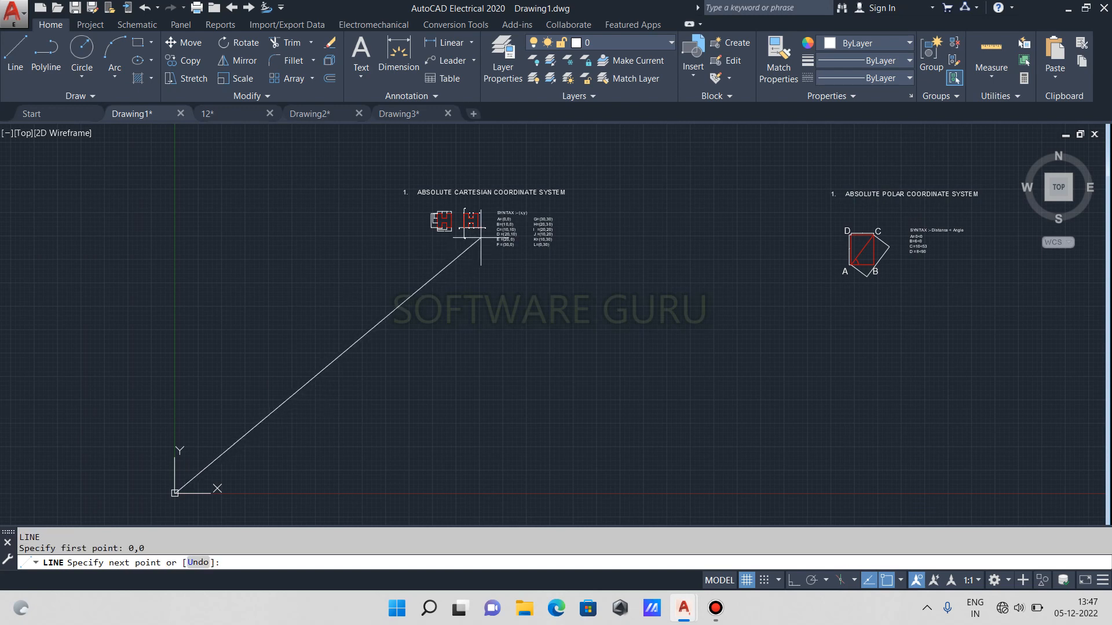
scroll(483, 238, up, 3)
scroll(496, 310, down, 5)
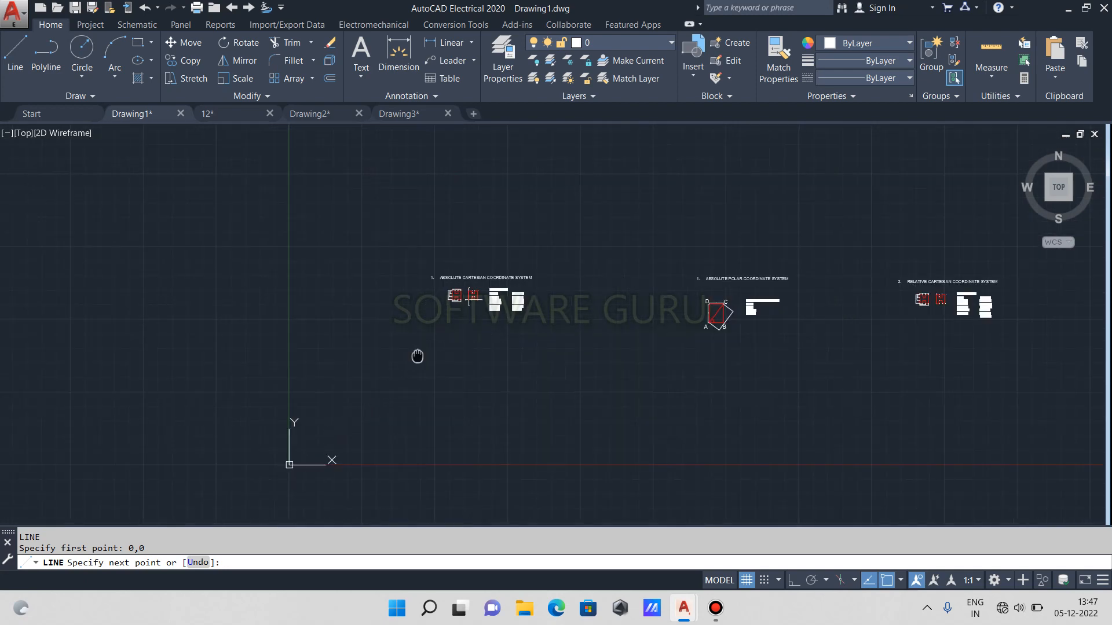
scroll(511, 249, up, 6)
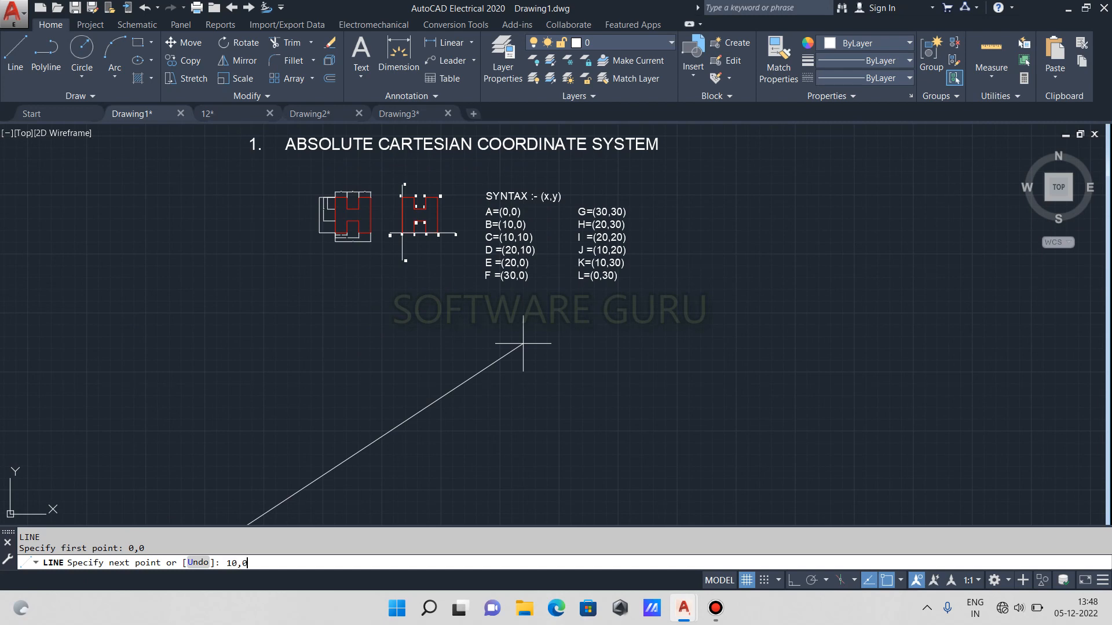
key(Return)
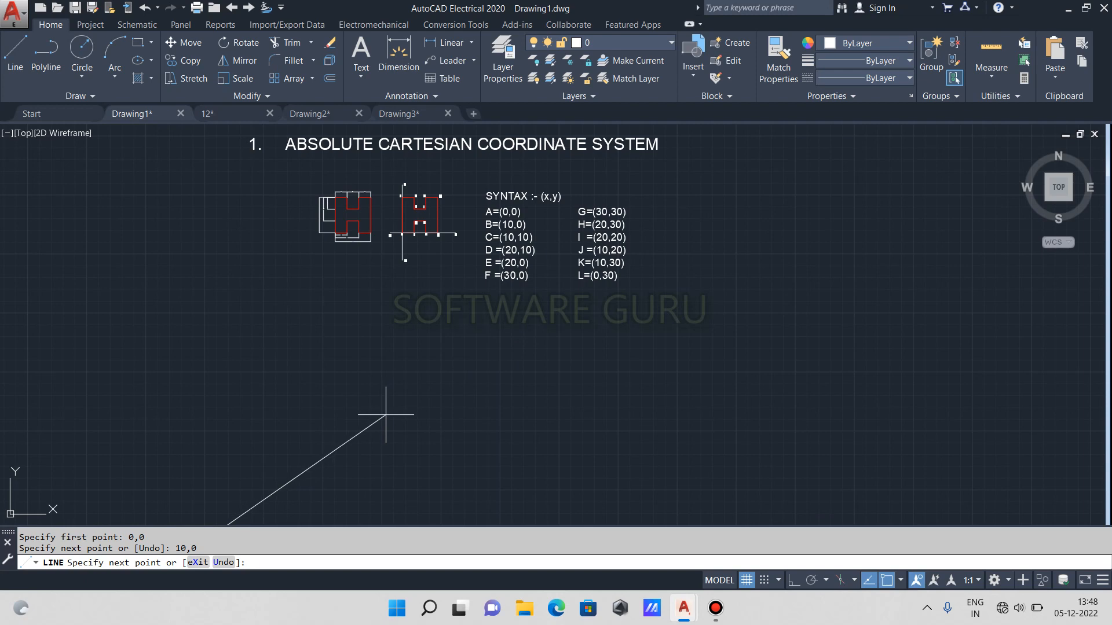
middle_drag(391, 404, 605, 128)
middle_drag(69, 415, 432, 201)
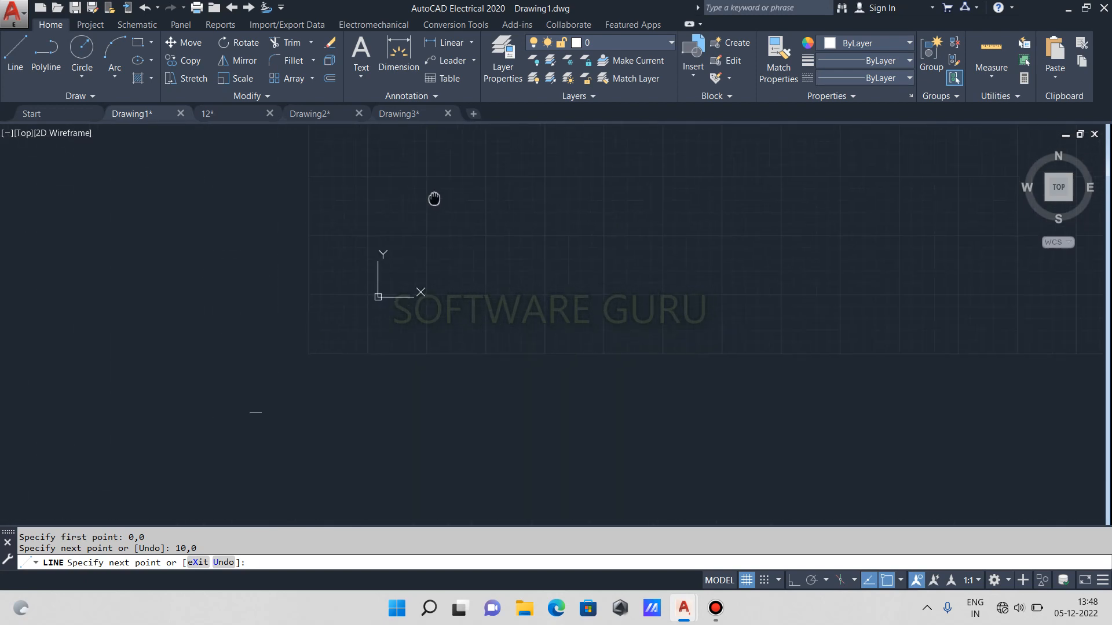
scroll(204, 456, up, 6)
scroll(409, 303, up, 2)
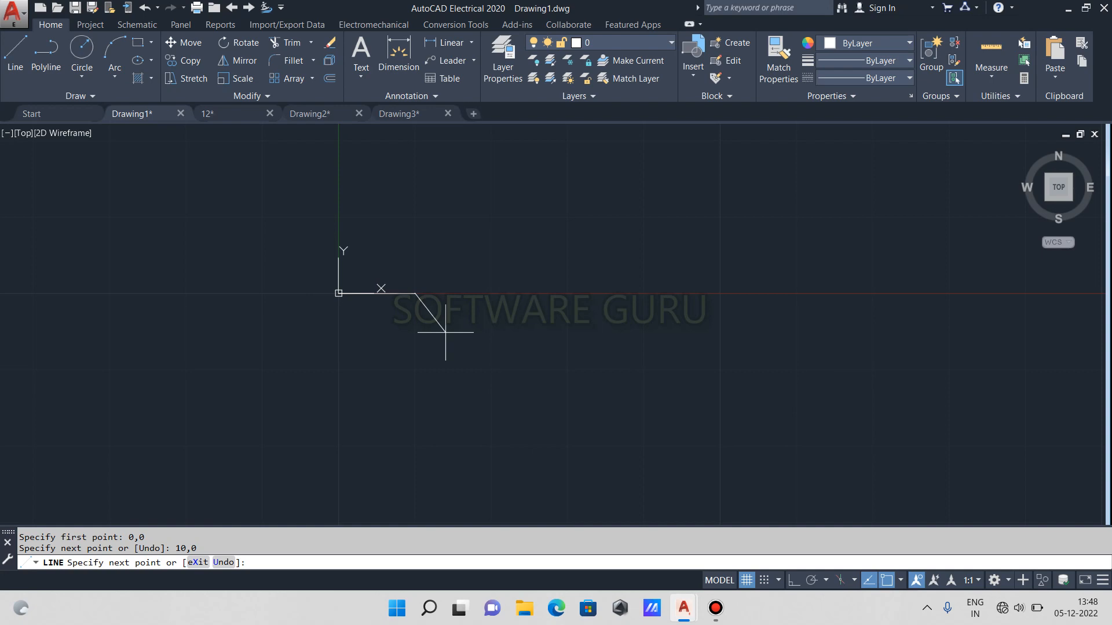
Step: Draw the H profile's segment from B to C at absolute coordinates 10,10 and end the line
scroll(513, 224, down, 3)
mouse_move(514, 224)
middle_down()
mouse_move(381, 437)
mouse_move(503, 343)
middle_up()
scroll(657, 243, up, 5)
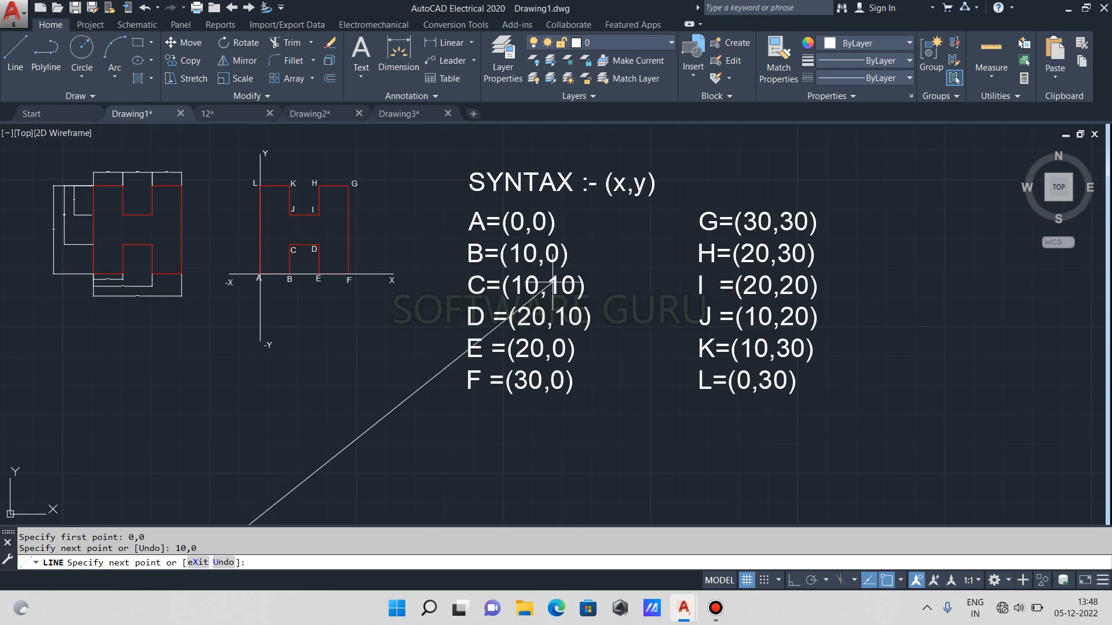
middle_drag(422, 372, 526, 241)
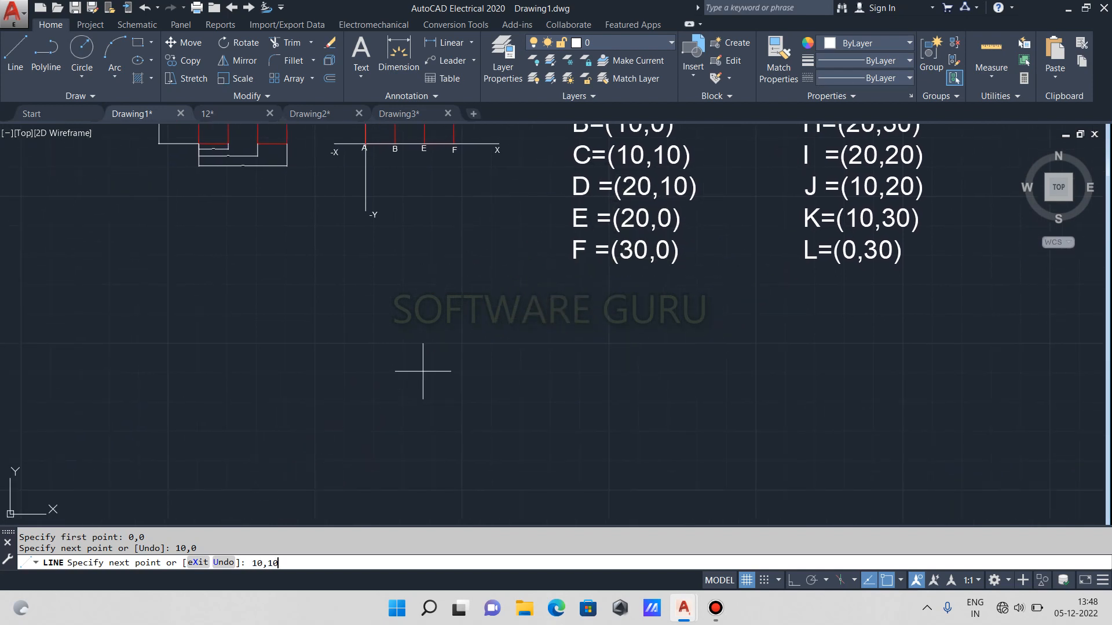
key(Return)
scroll(252, 405, down, 5)
middle_drag(252, 405, 383, 183)
scroll(382, 192, up, 6)
scroll(277, 235, up, 6)
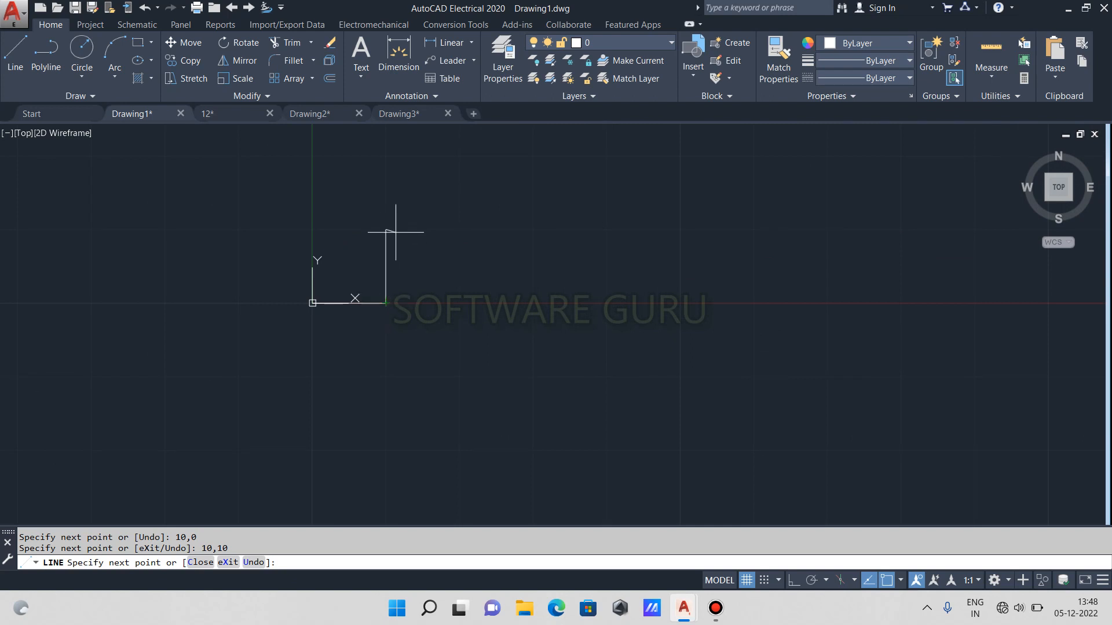
key(Escape)
Step: Move the SYNTAX heading and the A to L coordinate list from the reference figure to beside the origin
scroll(453, 239, down, 5)
middle_drag(538, 186, 374, 436)
scroll(624, 224, down, 2)
middle_drag(685, 201, 521, 380)
scroll(625, 217, down, 2)
scroll(690, 216, down, 1)
middle_drag(702, 217, 640, 282)
scroll(639, 282, up, 6)
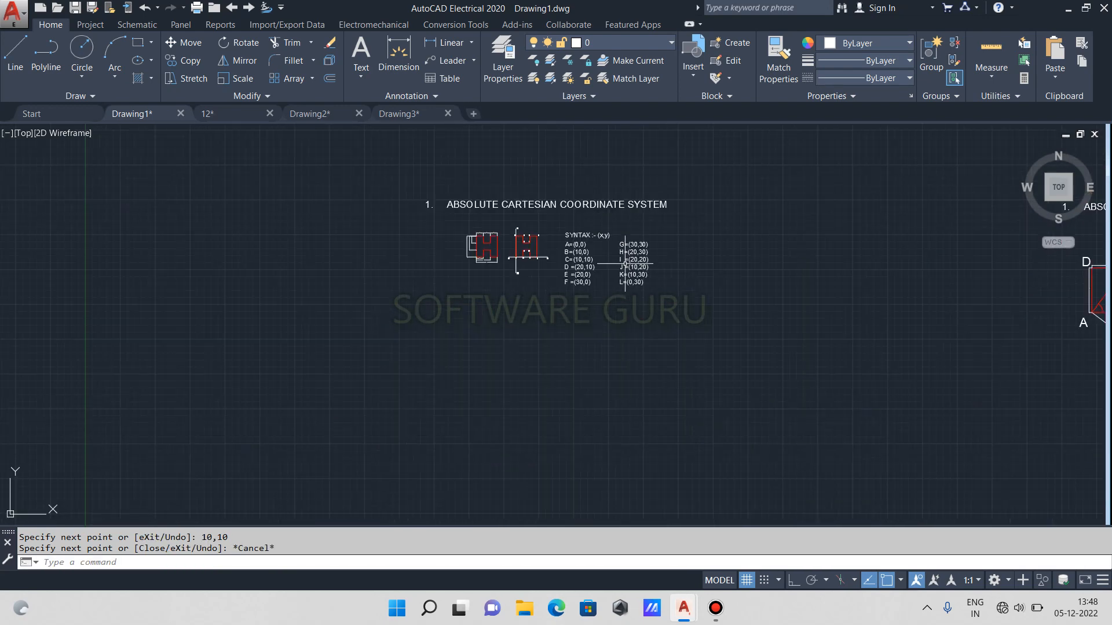
click(715, 188)
click(460, 355)
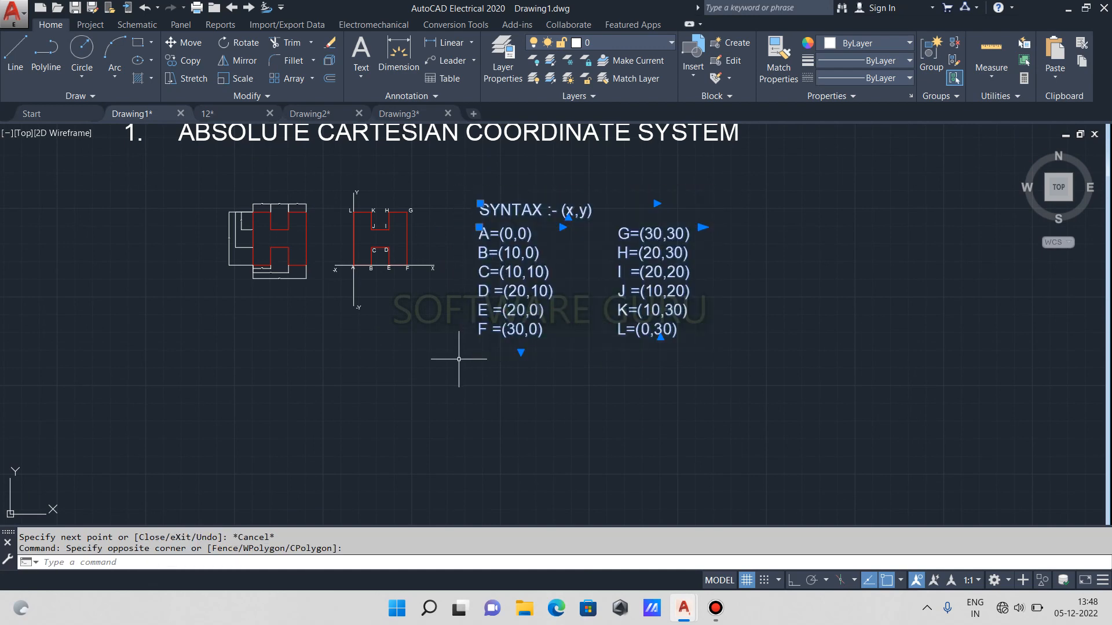
text(m)
key(Return)
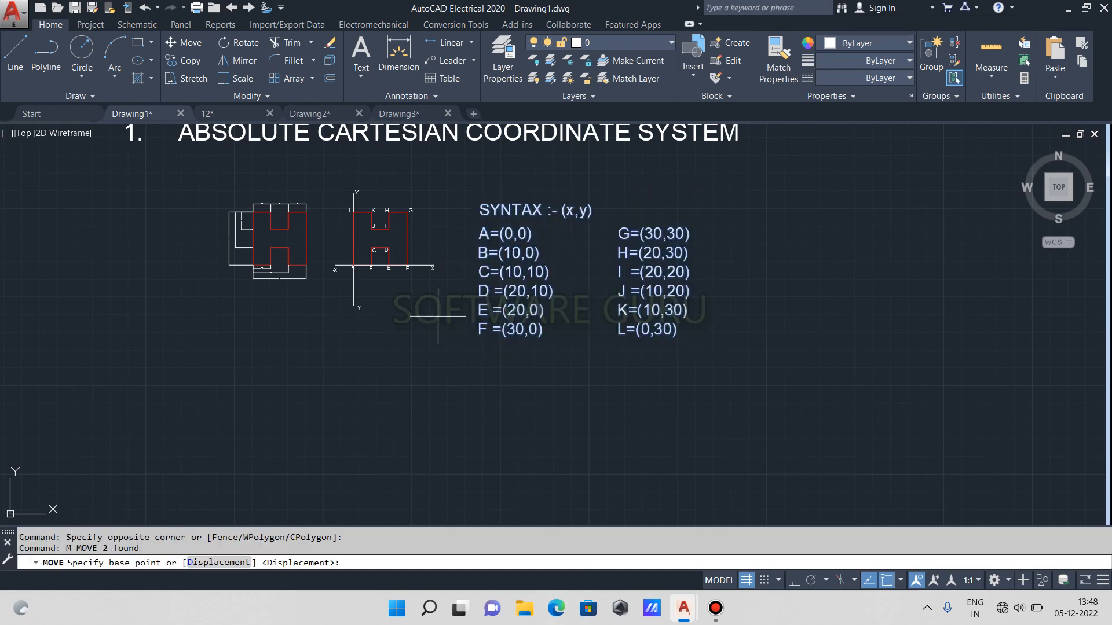
click(480, 207)
scroll(334, 379, down, 4)
middle_drag(343, 353, 553, 142)
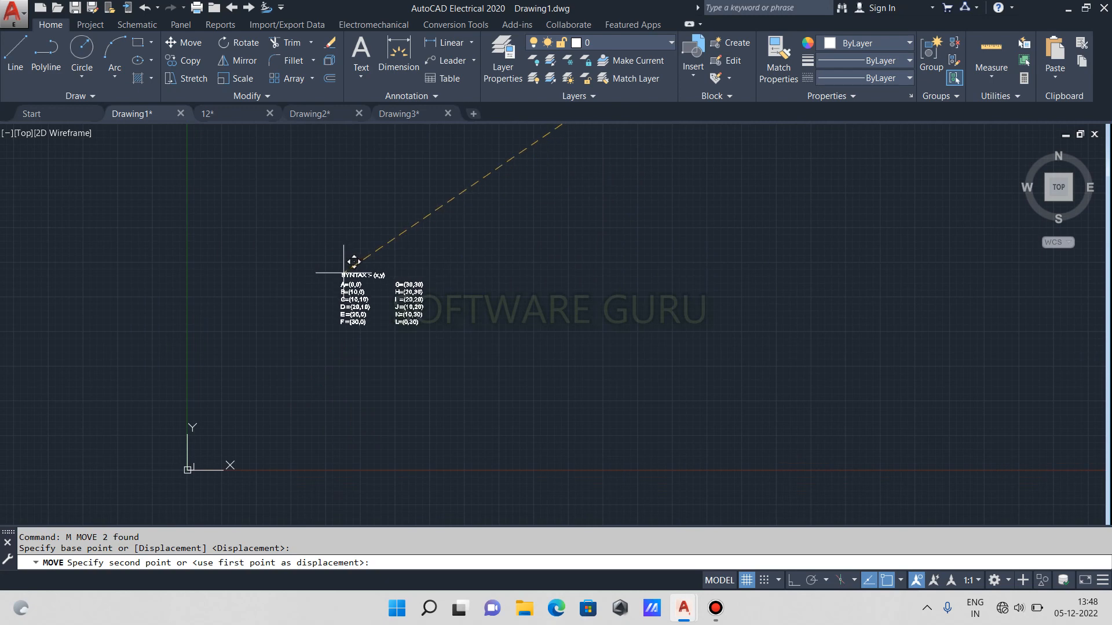
middle_drag(287, 402, 498, 274)
scroll(438, 326, up, 4)
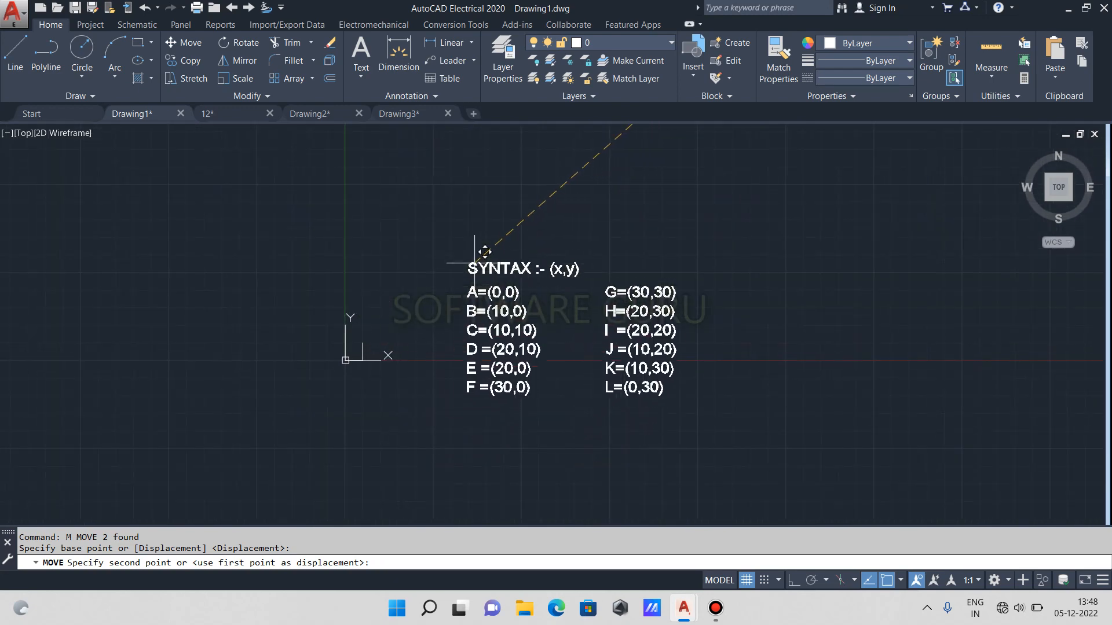
click(471, 226)
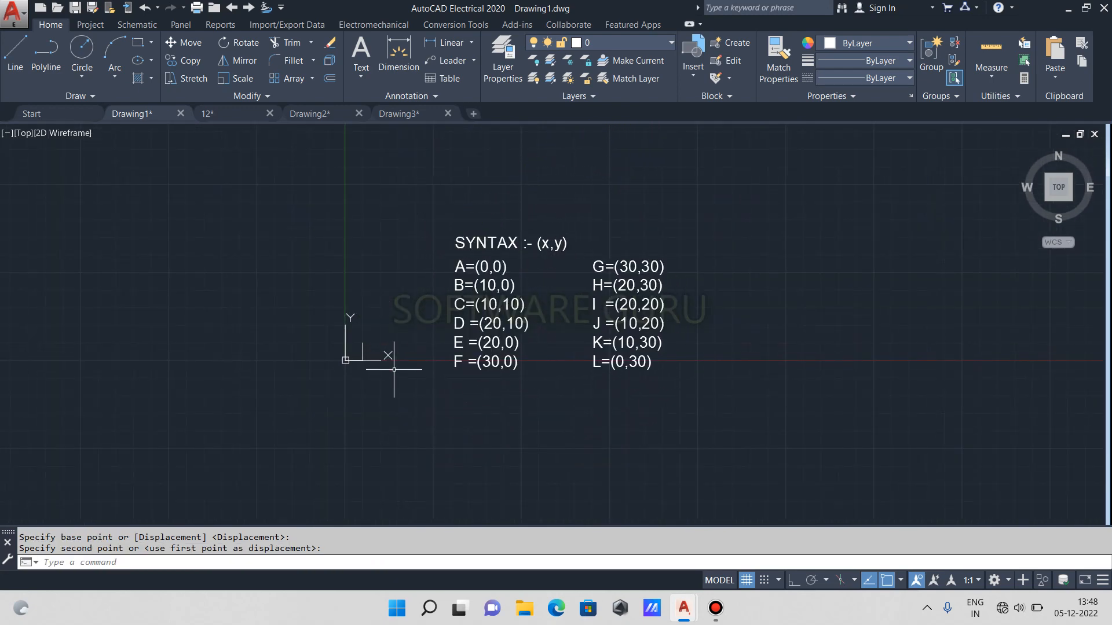
key(Escape)
Step: Start a new line at endpoint C with Ortho on and draw the segment to D at 20,10
scroll(336, 380, up, 4)
scroll(405, 304, down, 4)
middle_drag(404, 304, 388, 314)
scroll(388, 315, up, 2)
text(L)
key(Return)
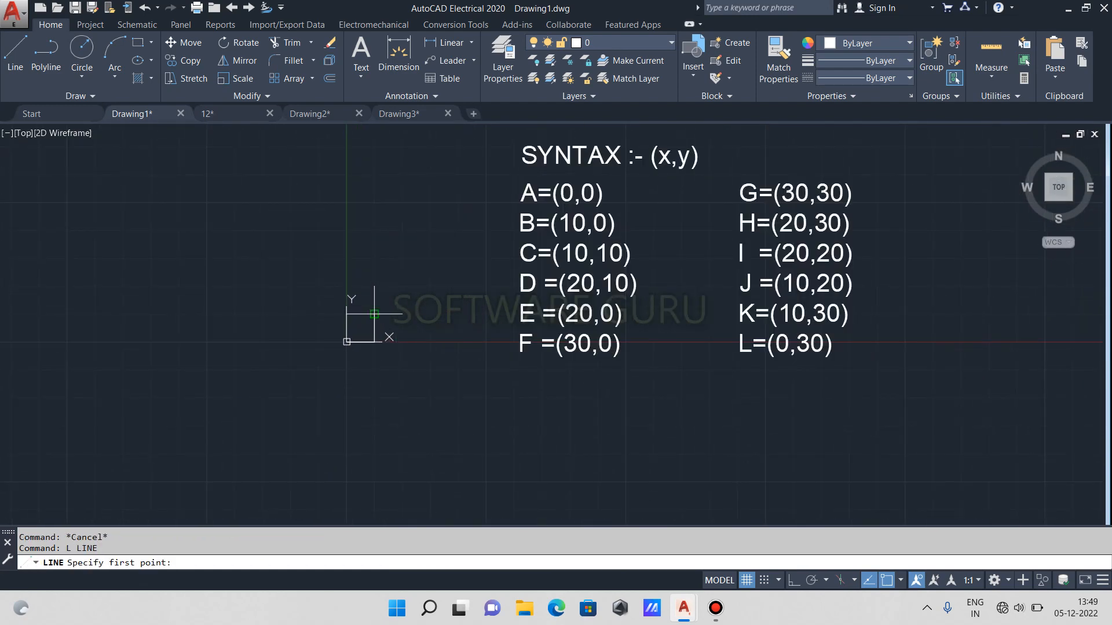
click(374, 315)
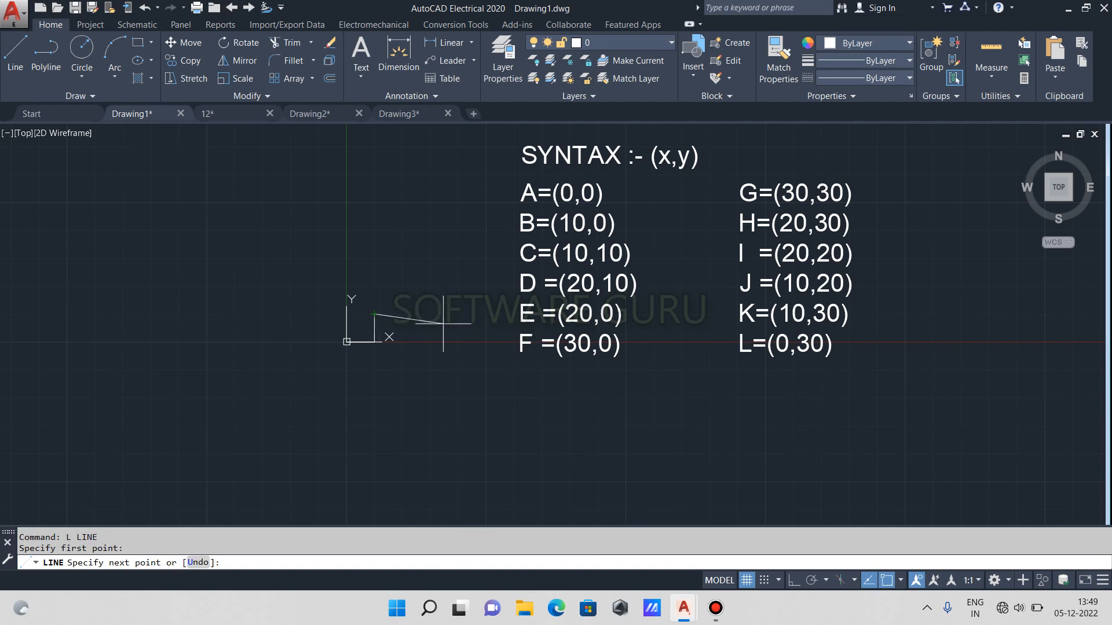
key(F8)
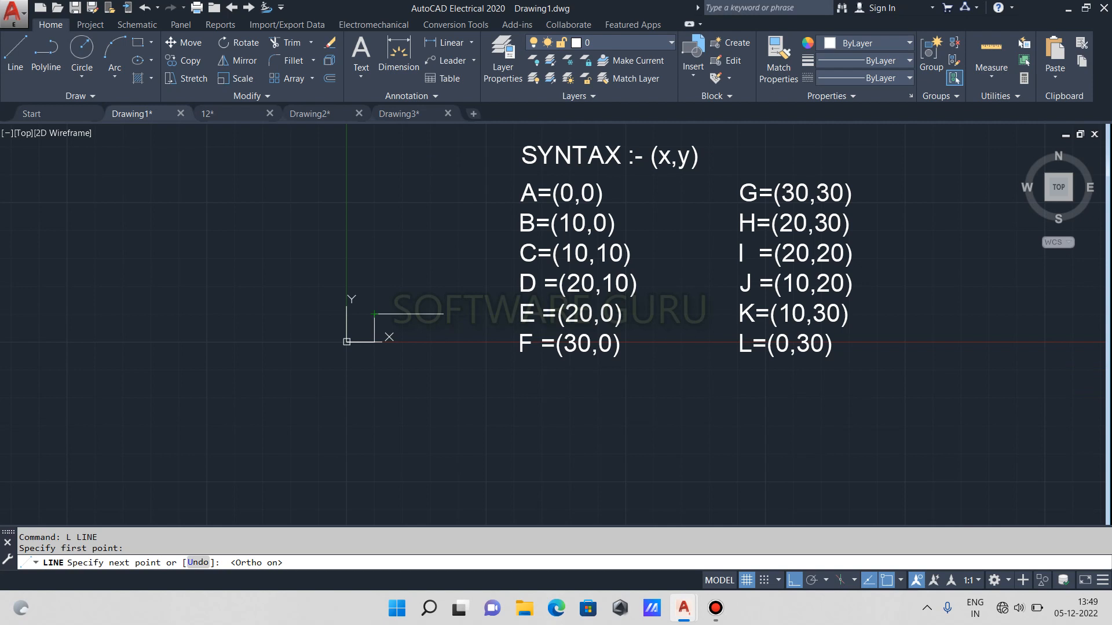
text(20,10)
key(Return)
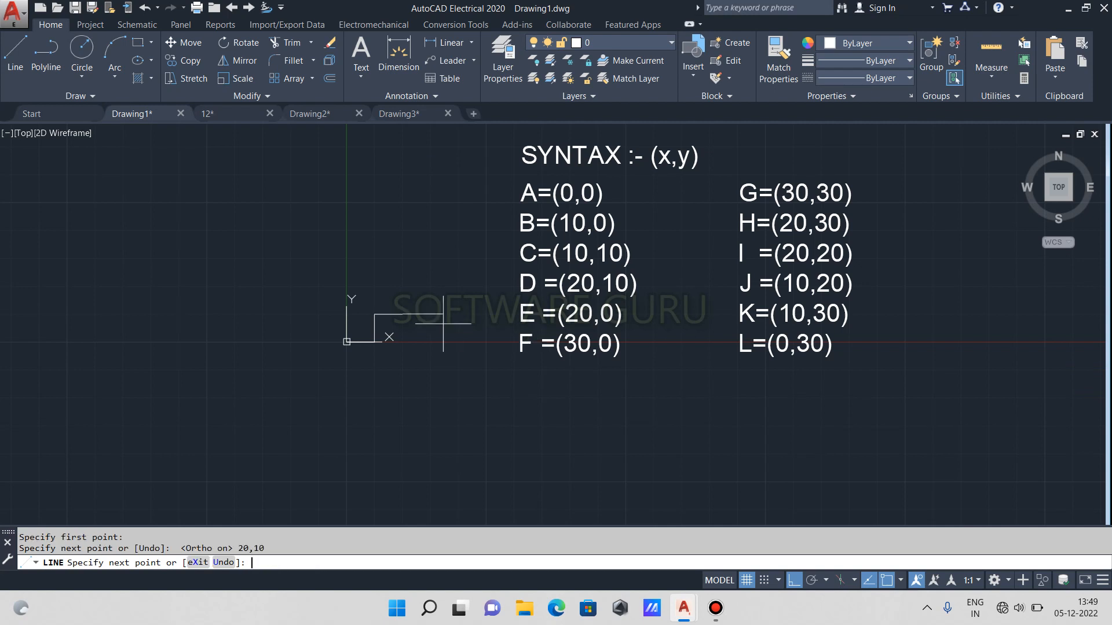
Step: Continue the H profile's line from D to E at 20,0 and on to F at 30,0
text(20,0)
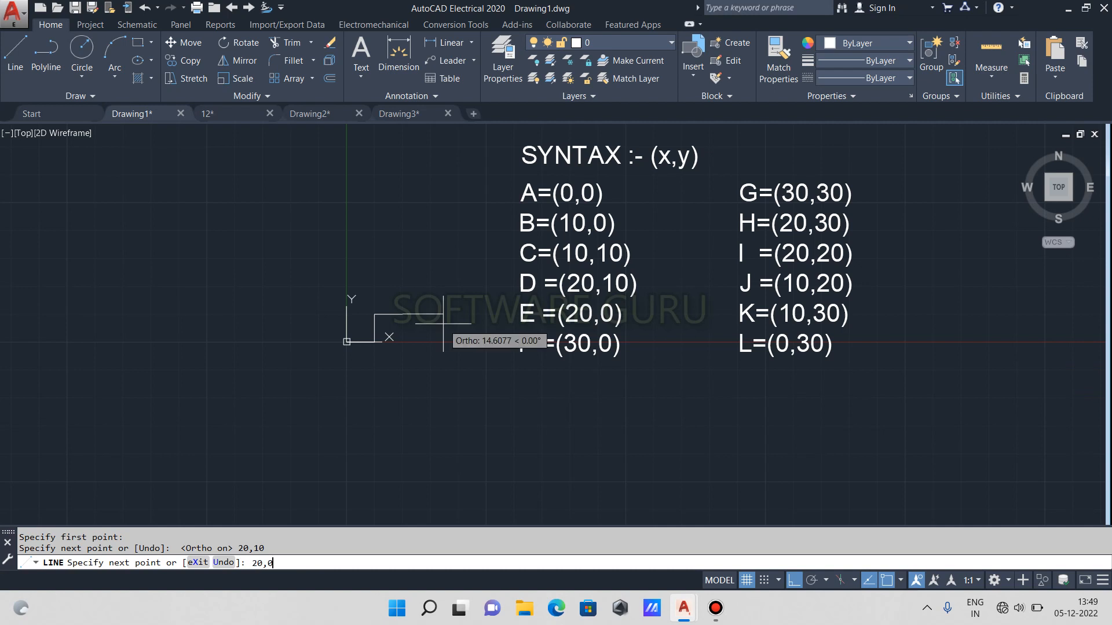
key(Return)
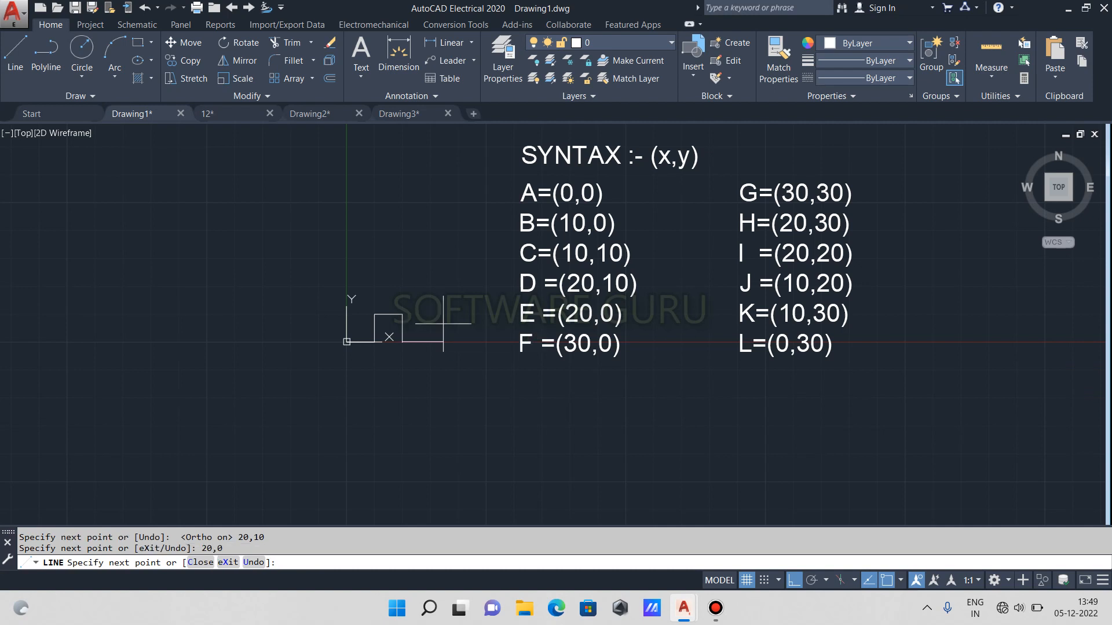
text(30)
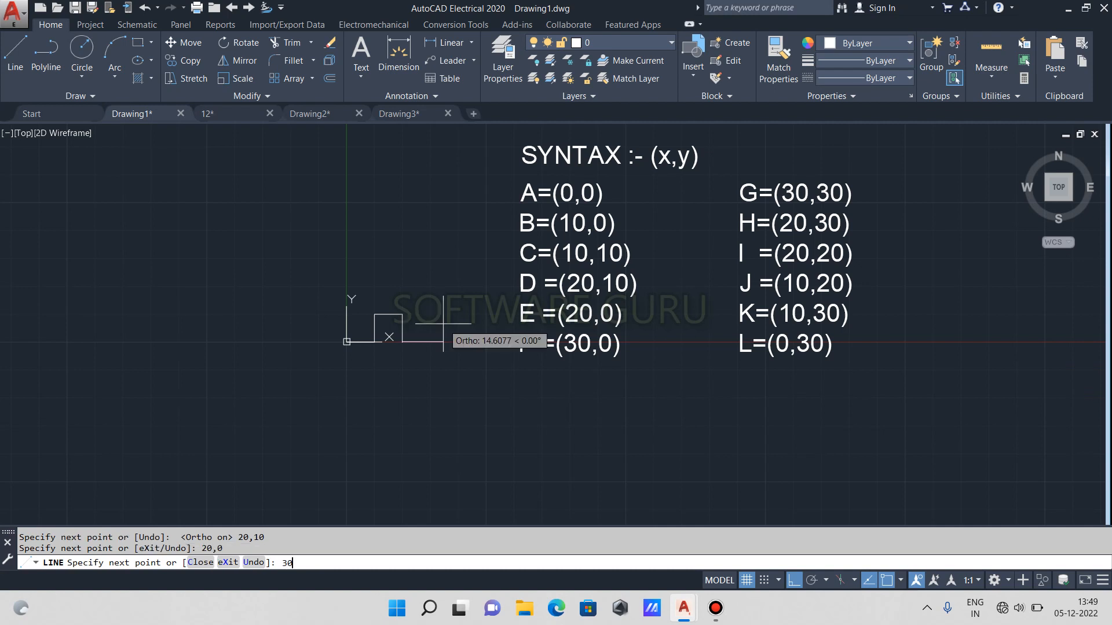
text(,0)
key(Return)
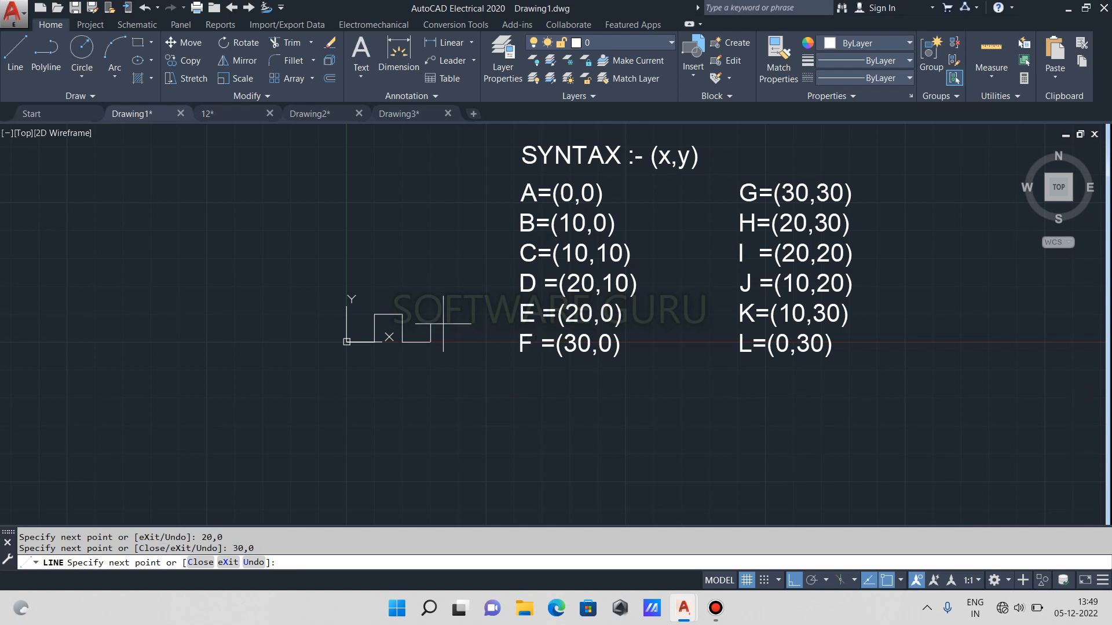
Step: Continue the H profile's line from F to G at 30,30 and on to H at 20,30
text(30,3)
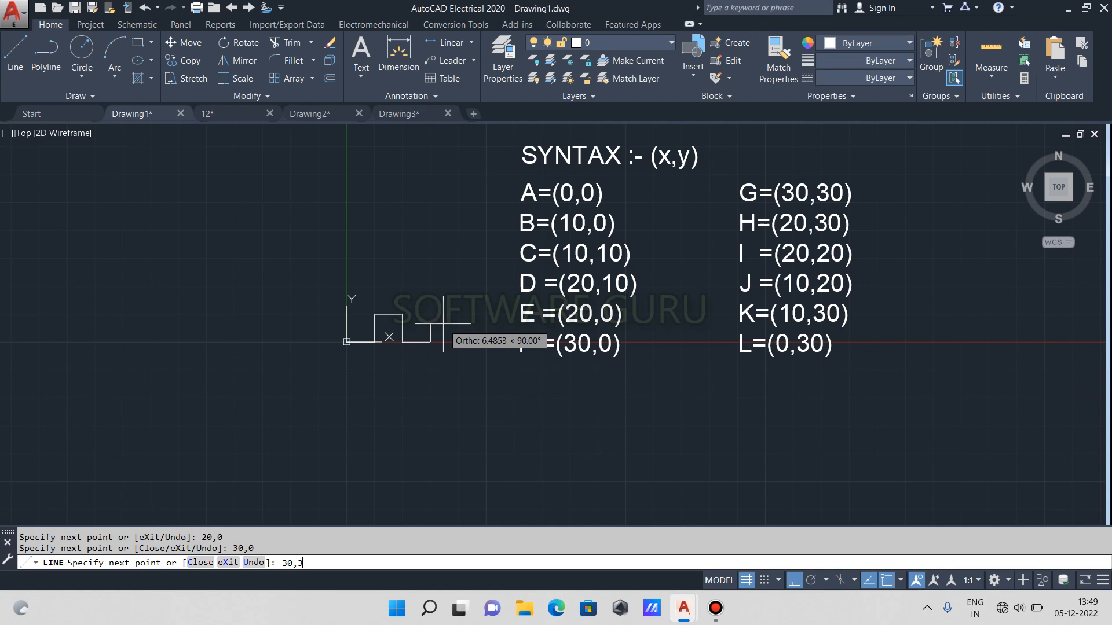
text(0)
key(Return)
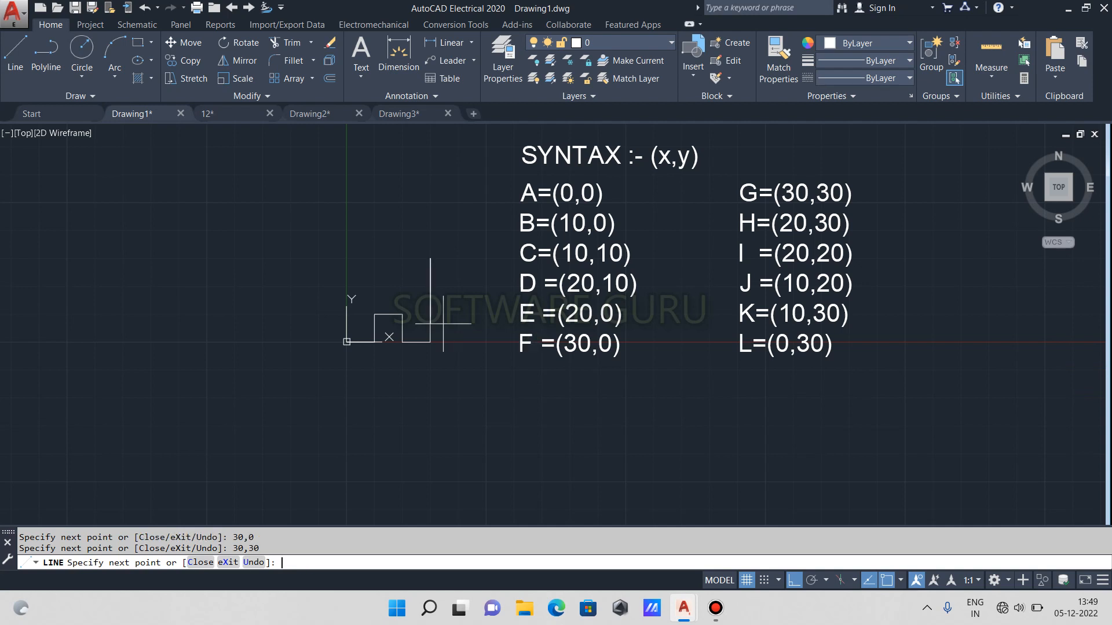
text(20,30)
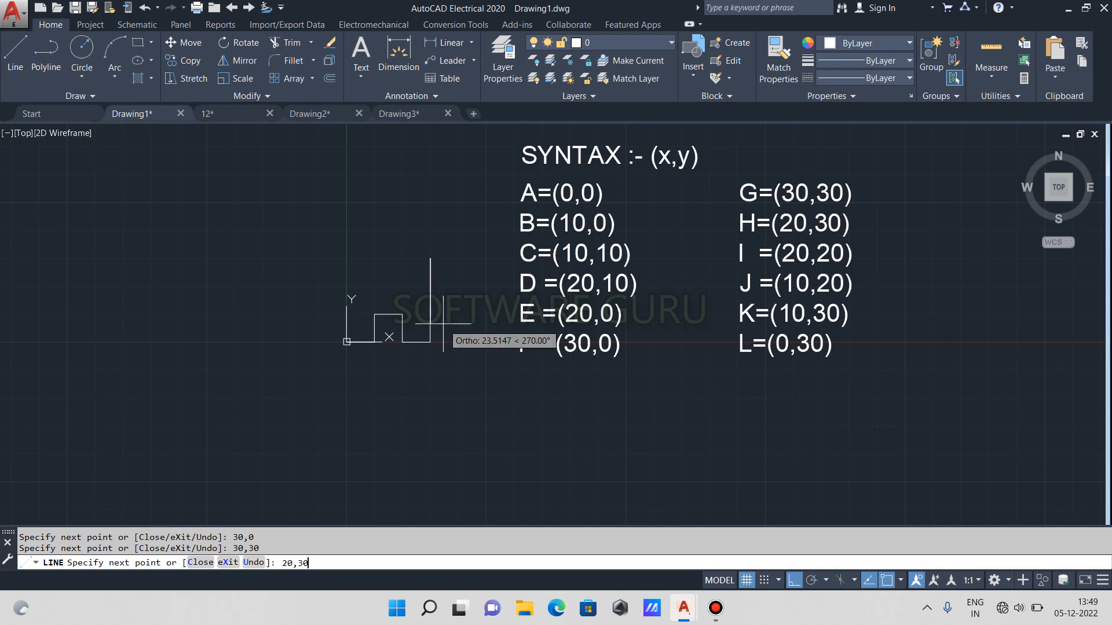
key(Return)
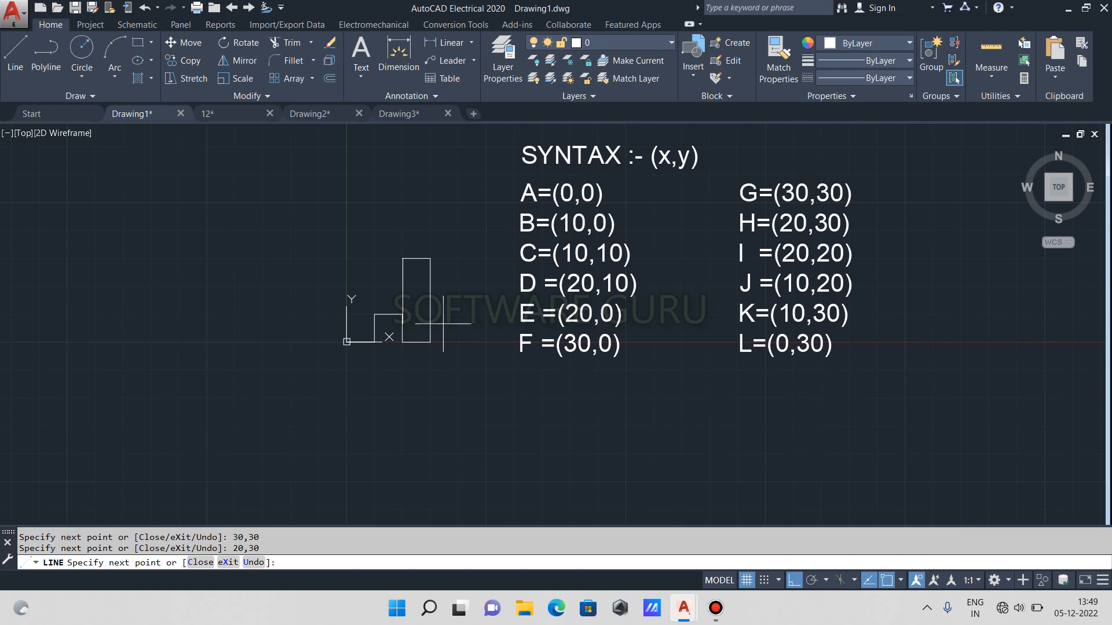
Step: Draw the H profile's upper notch through I at 20,20, J at 10,20 and K at 10,30
text(20,20)
key(Return)
text(10,20)
key(Return)
text(10,30)
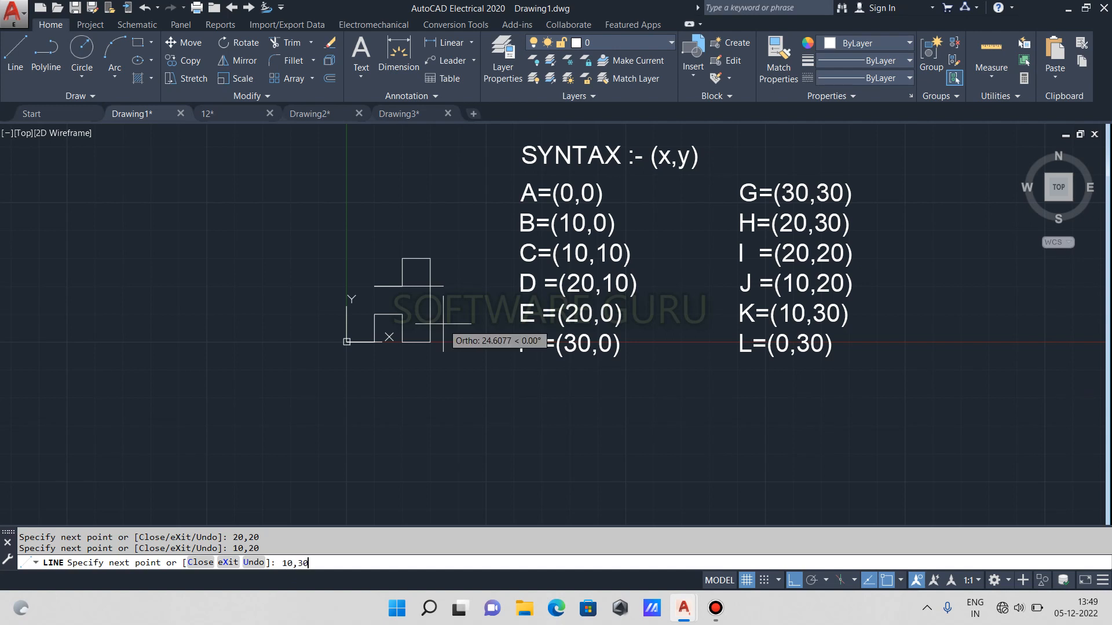
key(Return)
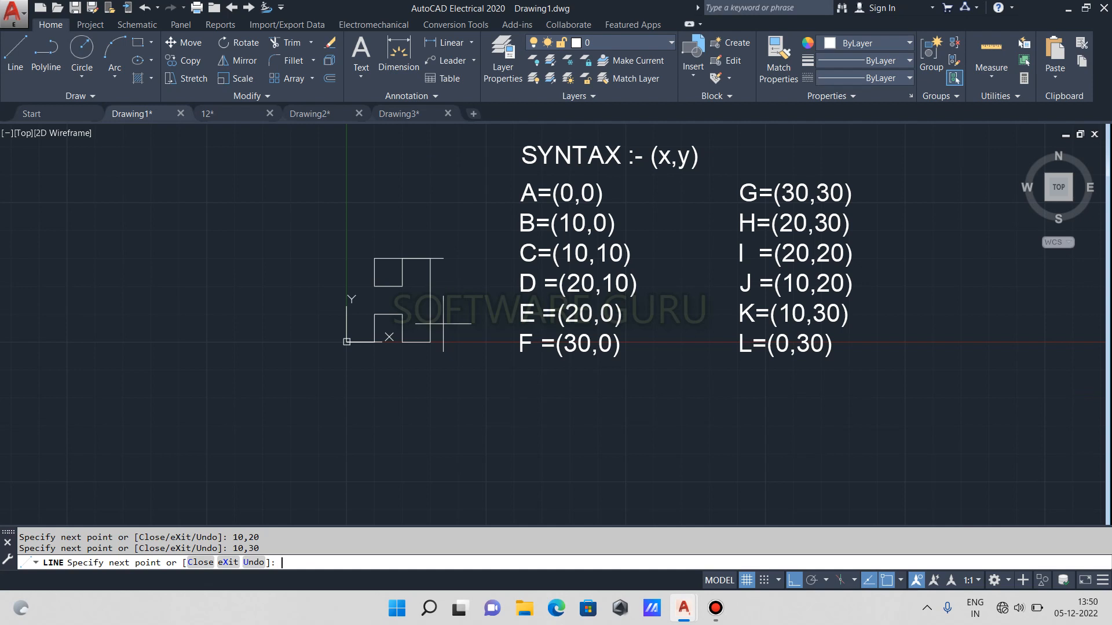
Step: Close the H profile by drawing from K to L at 0,30 and back to A at 0,0
text(0,30)
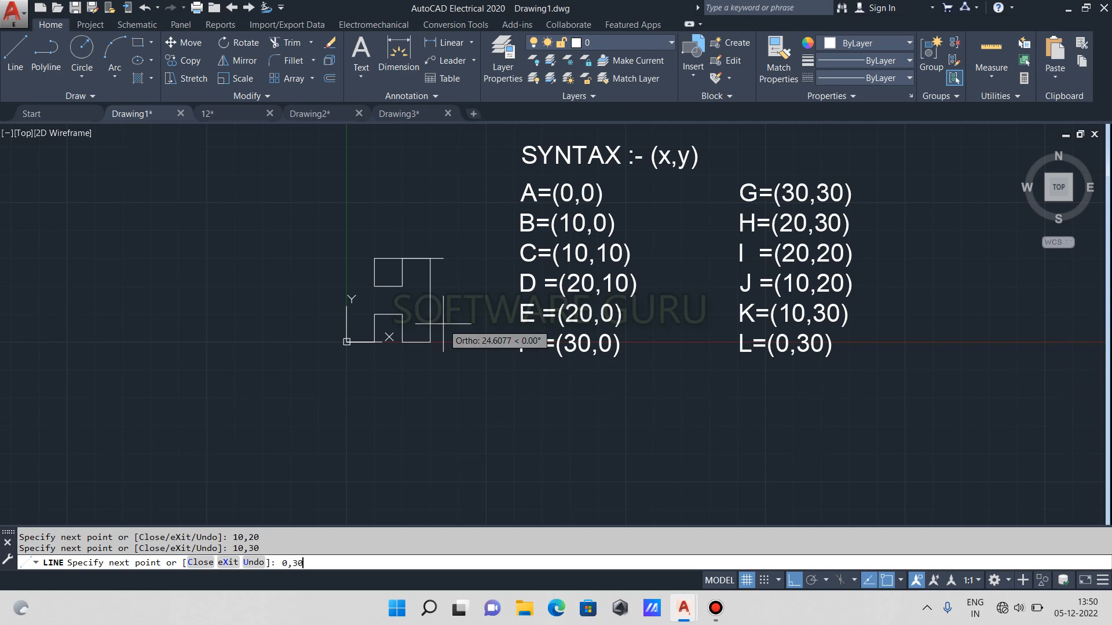
key(Return)
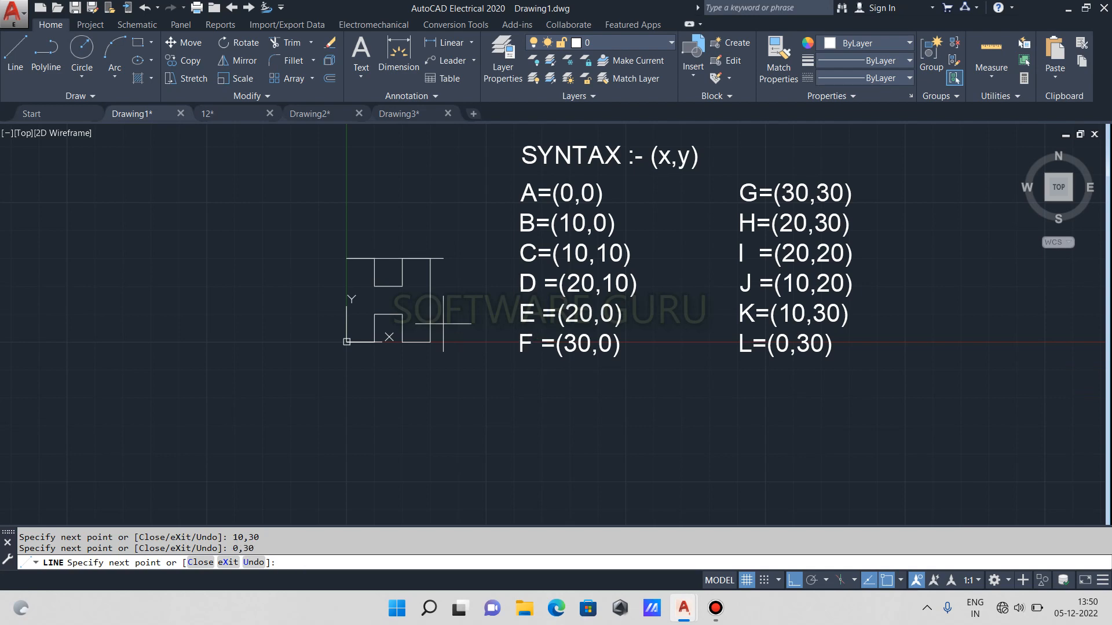
scroll(367, 248, up, 4)
scroll(335, 255, down, 2)
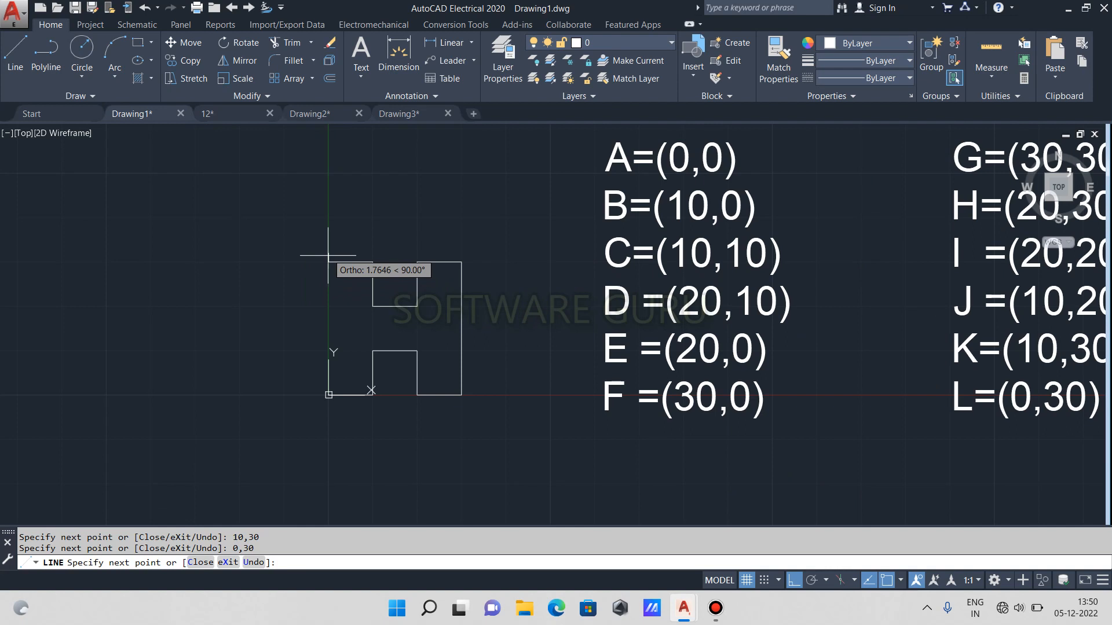
middle_drag(339, 274, 349, 233)
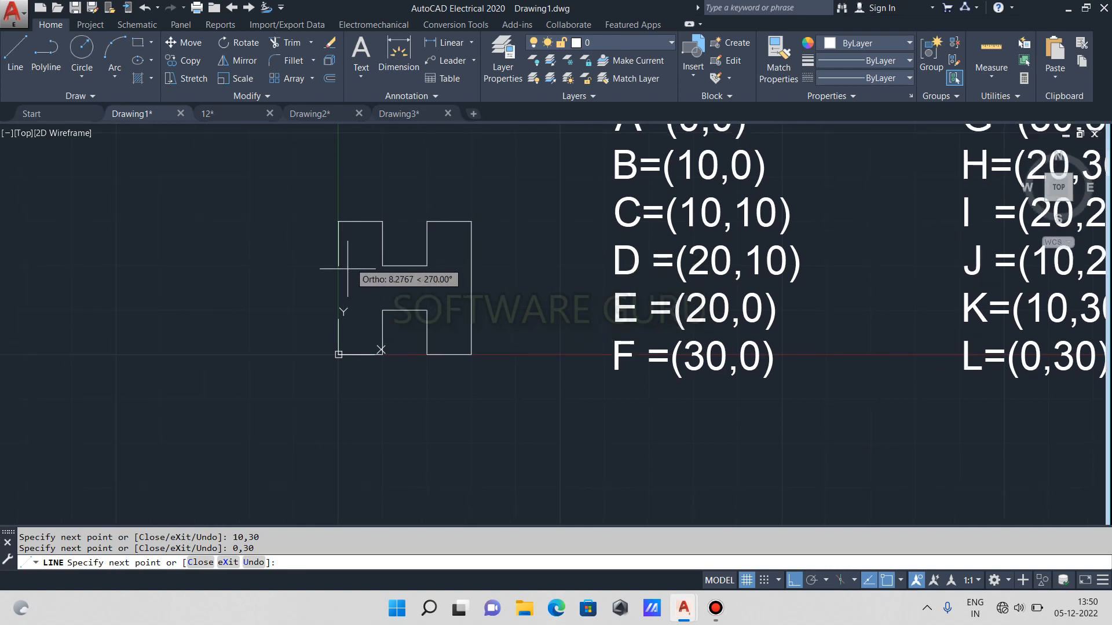
text(0,0)
key(Return)
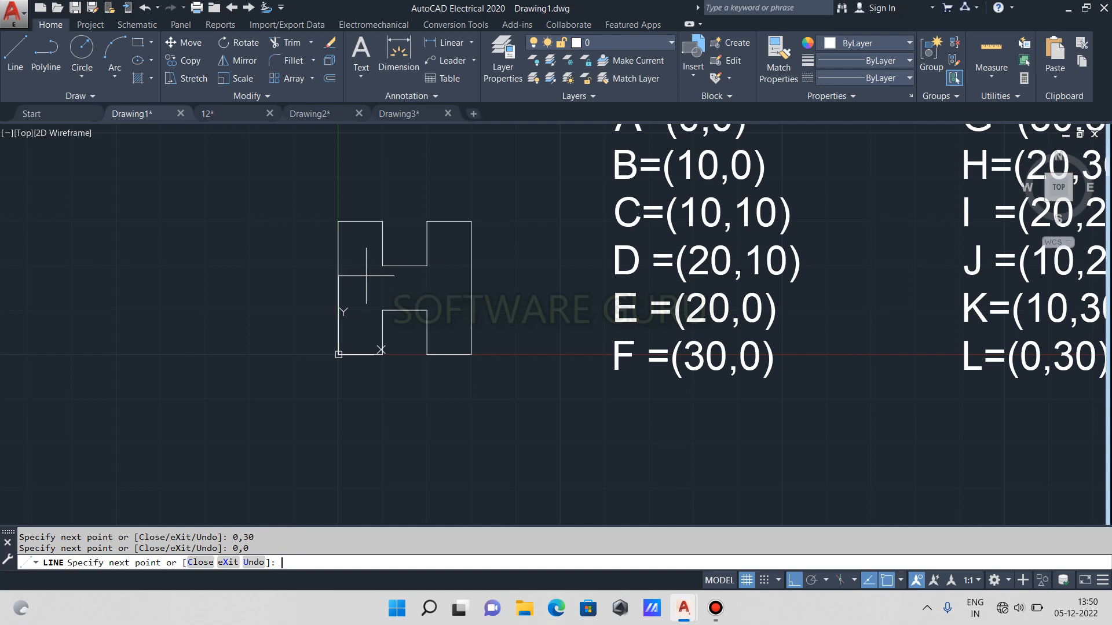
key(Escape)
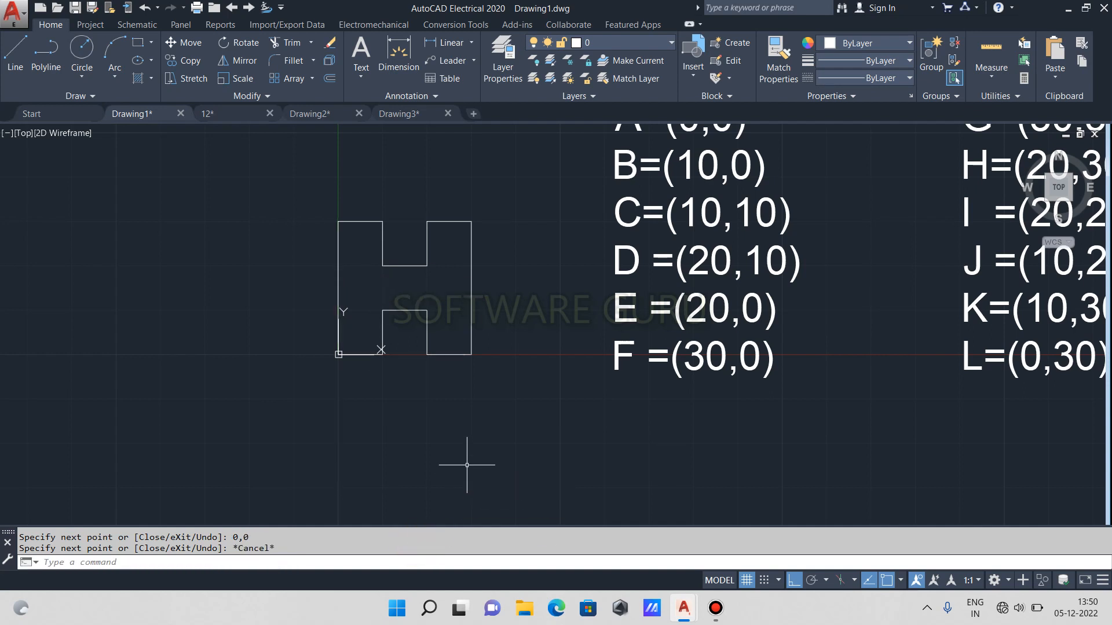
Step: Draw a separate diagonal line from 50,50 to 100,100 using absolute coordinates
scroll(486, 463, down, 5)
mouse_move(478, 433)
middle_down()
mouse_move(582, 301)
mouse_move(488, 375)
mouse_move(456, 386)
middle_up()
text(L)
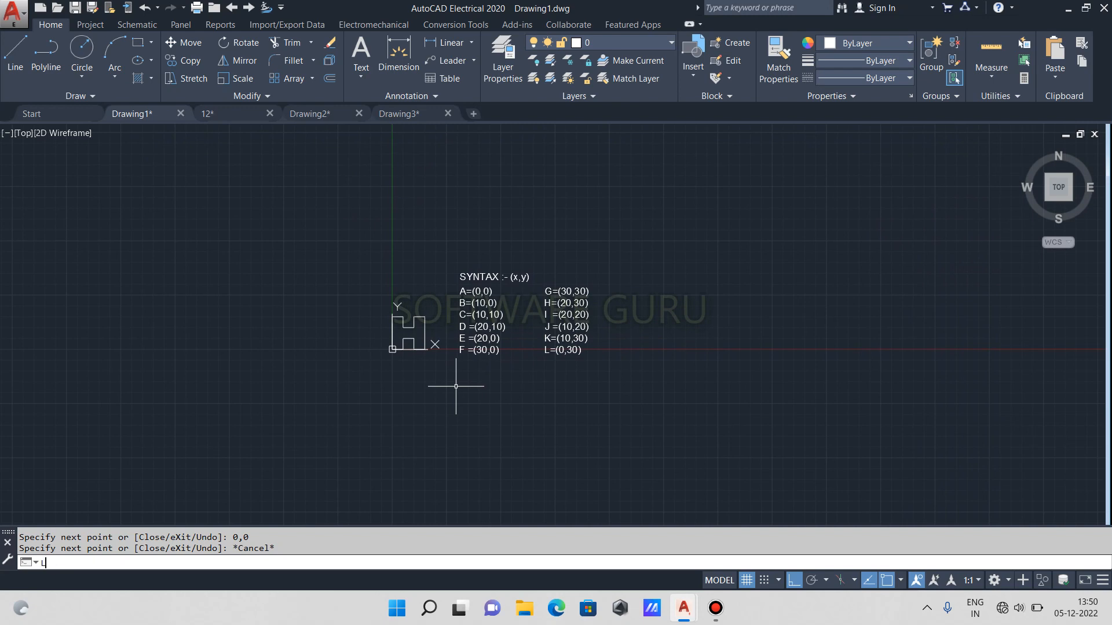
key(Return)
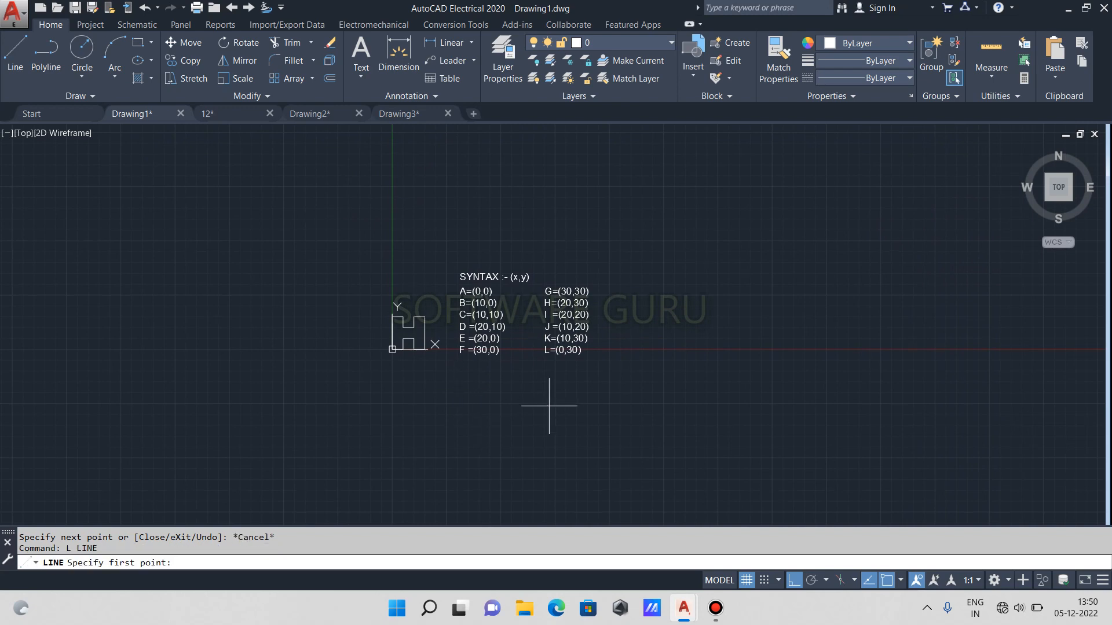
text(50,50)
key(Return)
scroll(440, 289, up, 4)
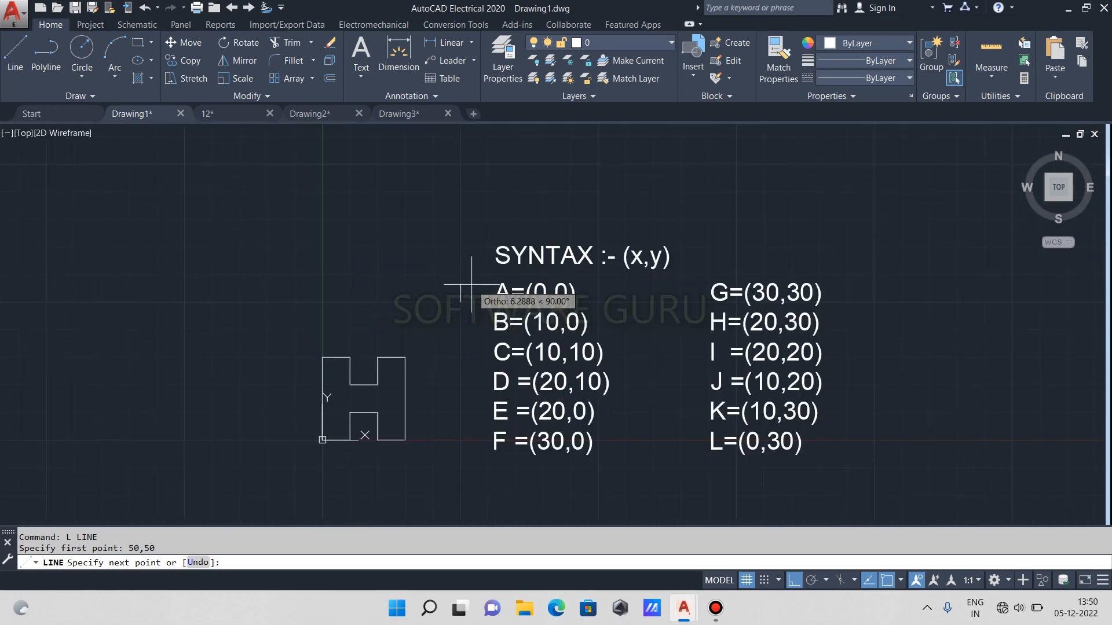
text(100,100)
key(Return)
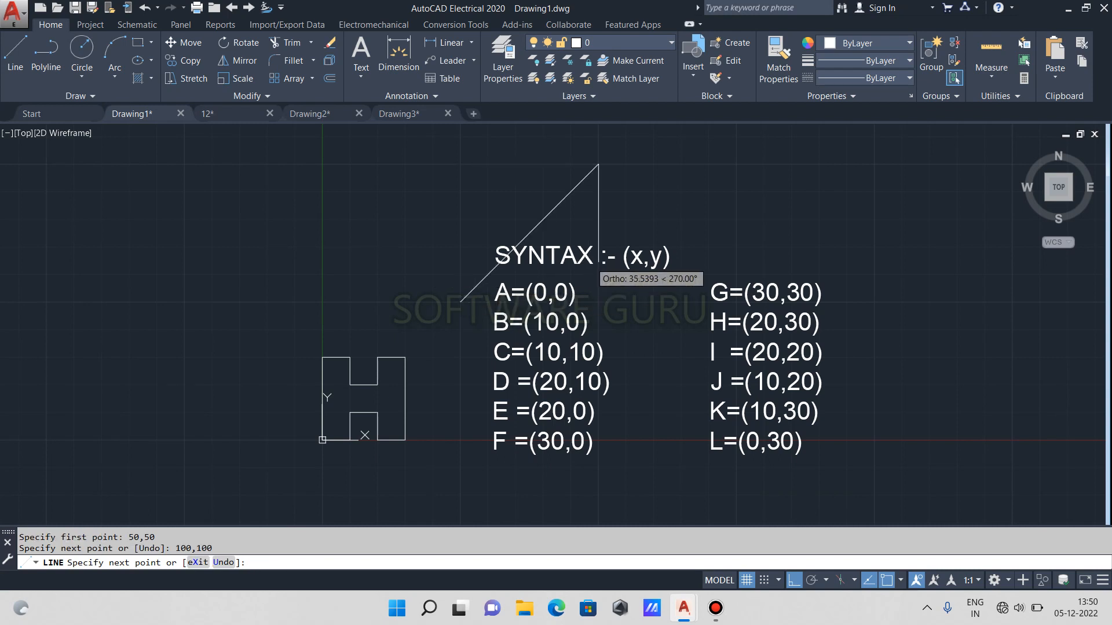
key(Escape)
scroll(596, 174, down, 2)
middle_drag(611, 168, 562, 185)
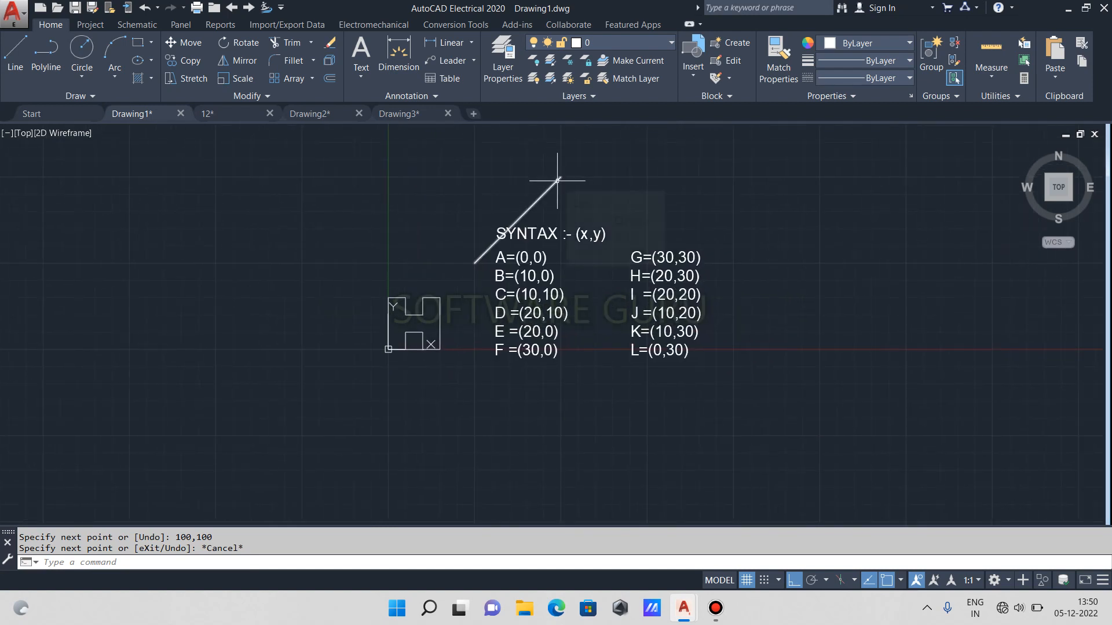
scroll(562, 180, up, 2)
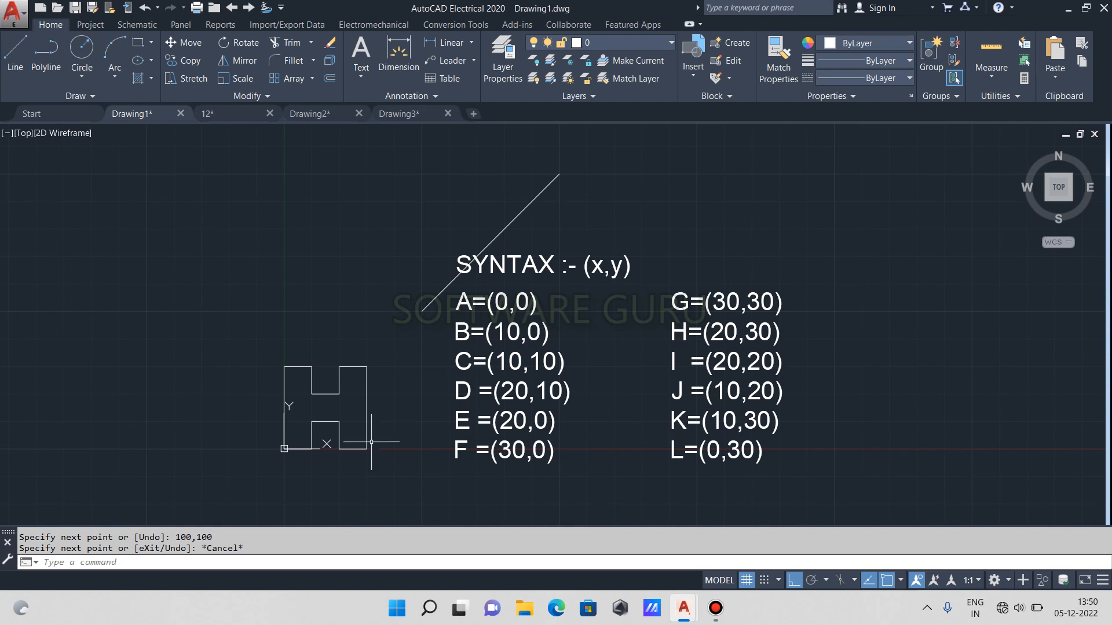
Step: Add a horizontal linear dimension from the origin to the diagonal line's upper endpoint, placed below the H profile
click(437, 44)
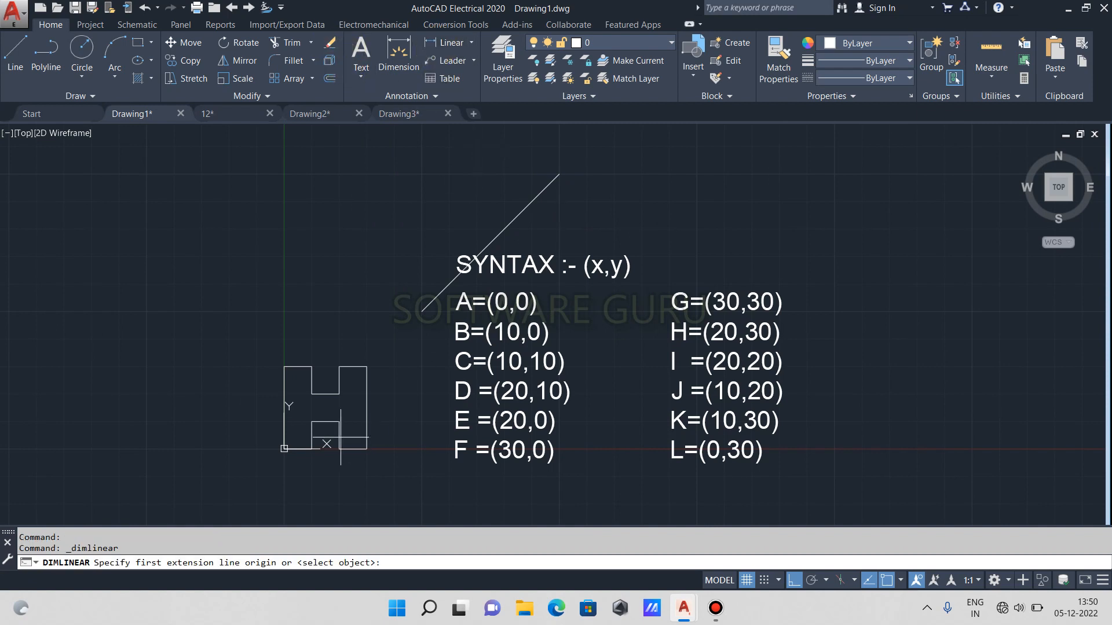
click(285, 448)
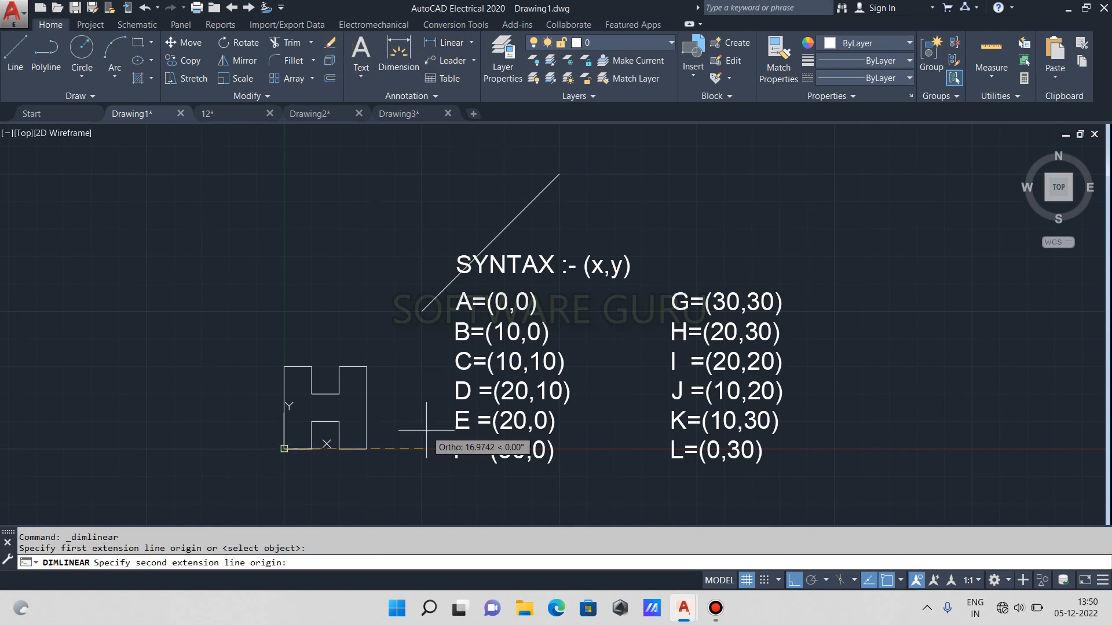
click(561, 174)
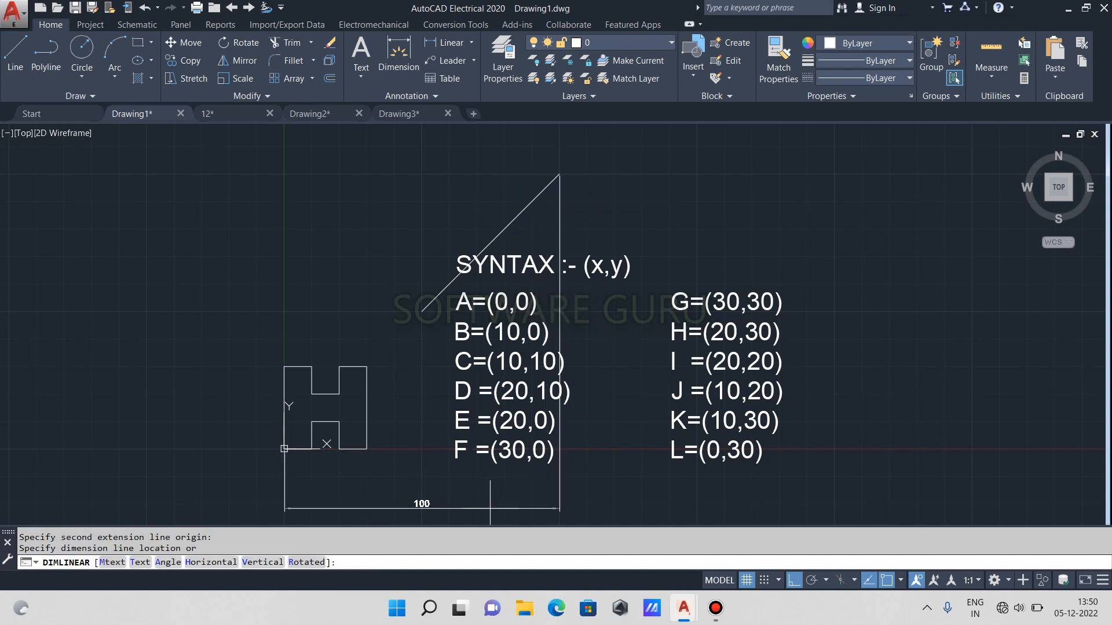
click(560, 495)
Step: Add a vertical linear dimension from the origin to the diagonal line's upper endpoint, placed to the right of the line
key(Return)
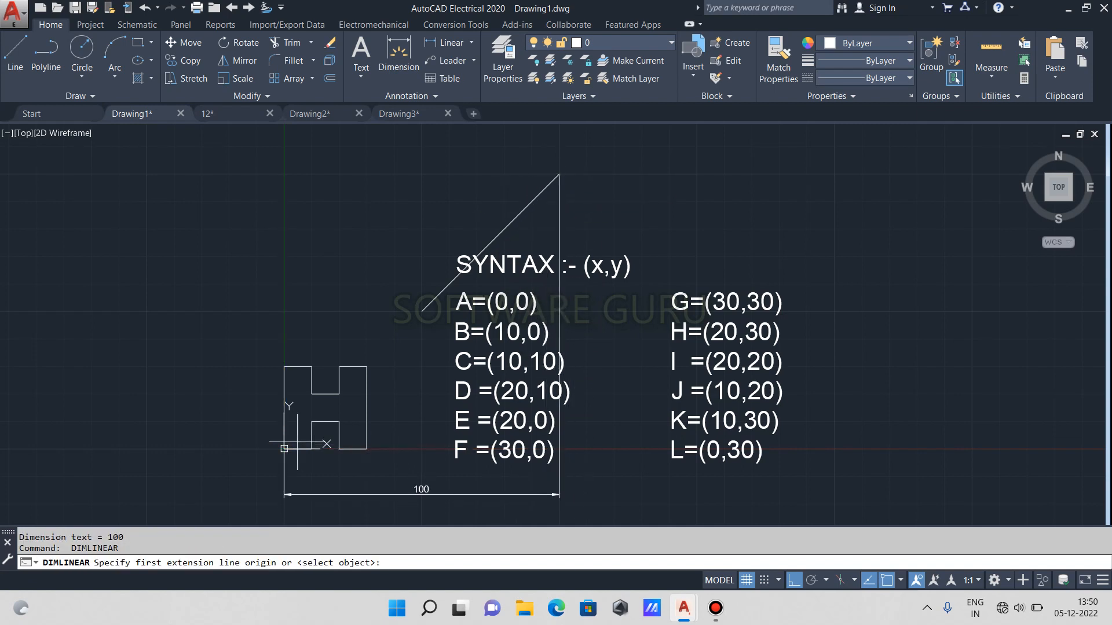
click(284, 448)
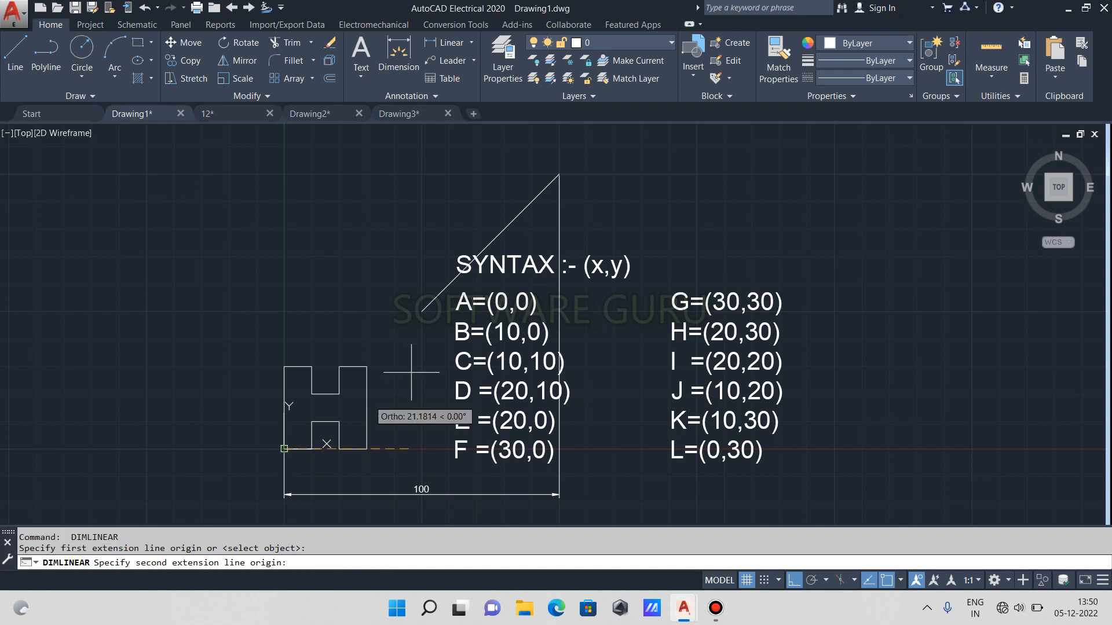
click(561, 174)
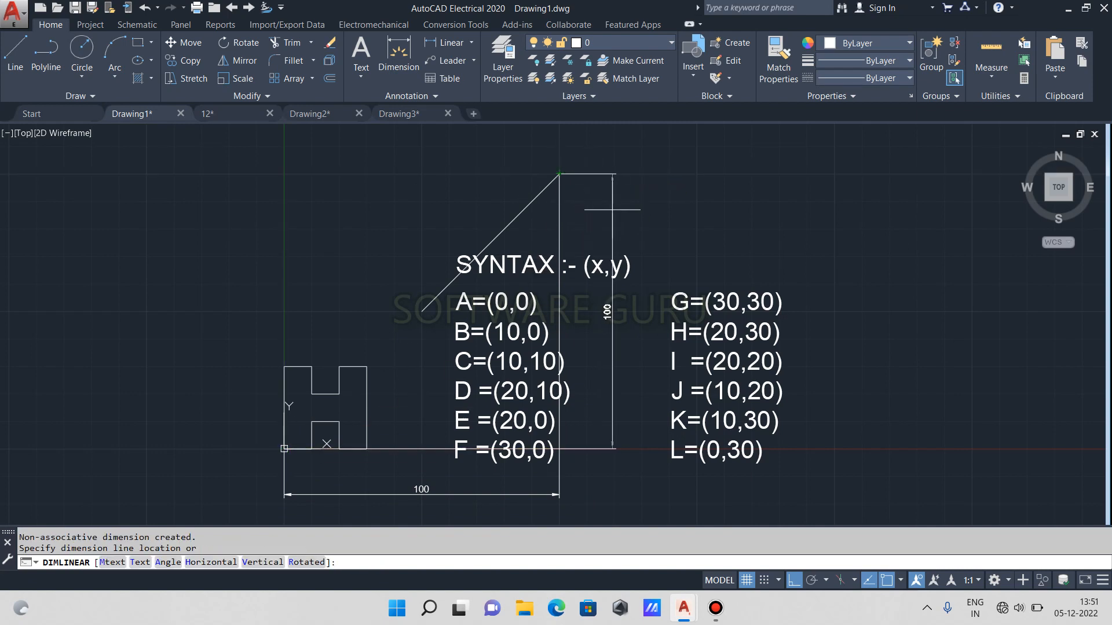
click(604, 205)
middle_drag(609, 398, 643, 338)
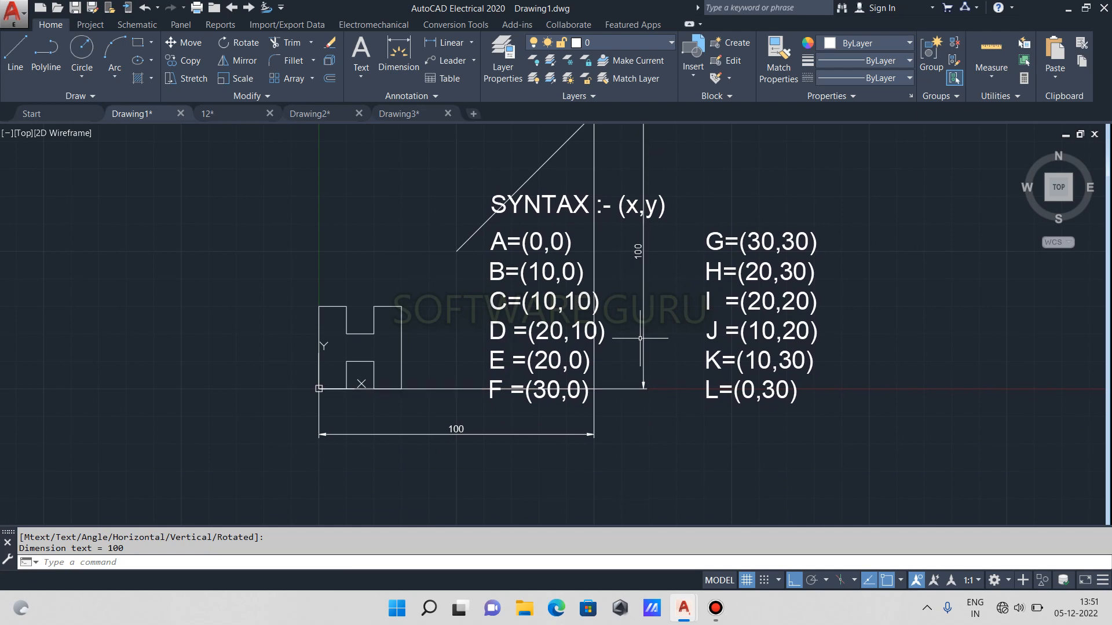
Step: Add a vertical linear dimension from the diagonal line's lower endpoint to the origin, placed right of the H profile
key(Return)
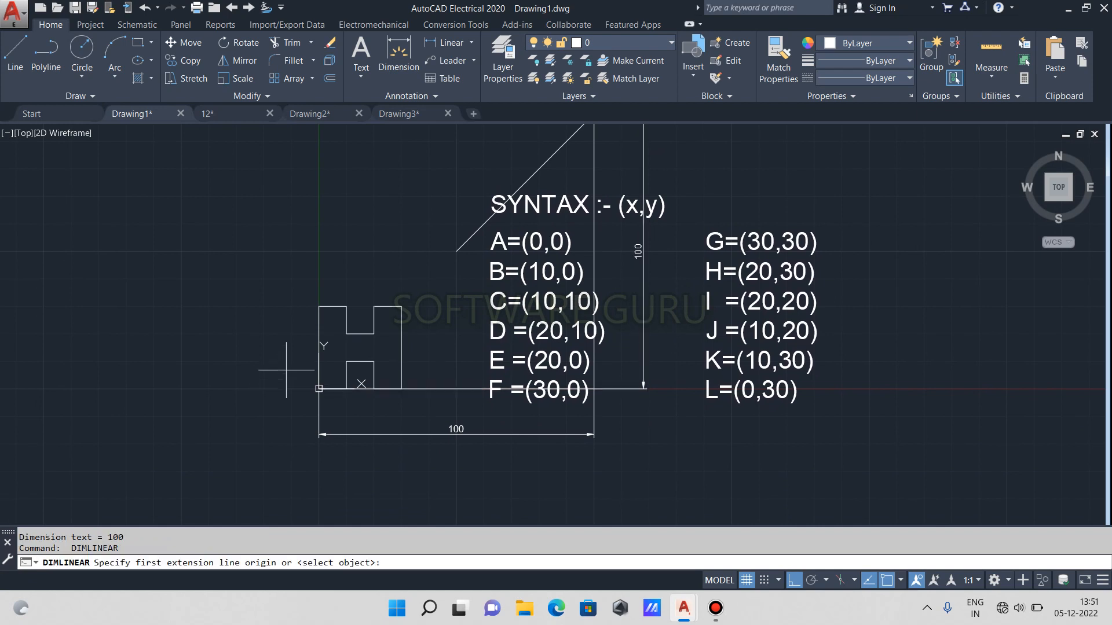
click(449, 250)
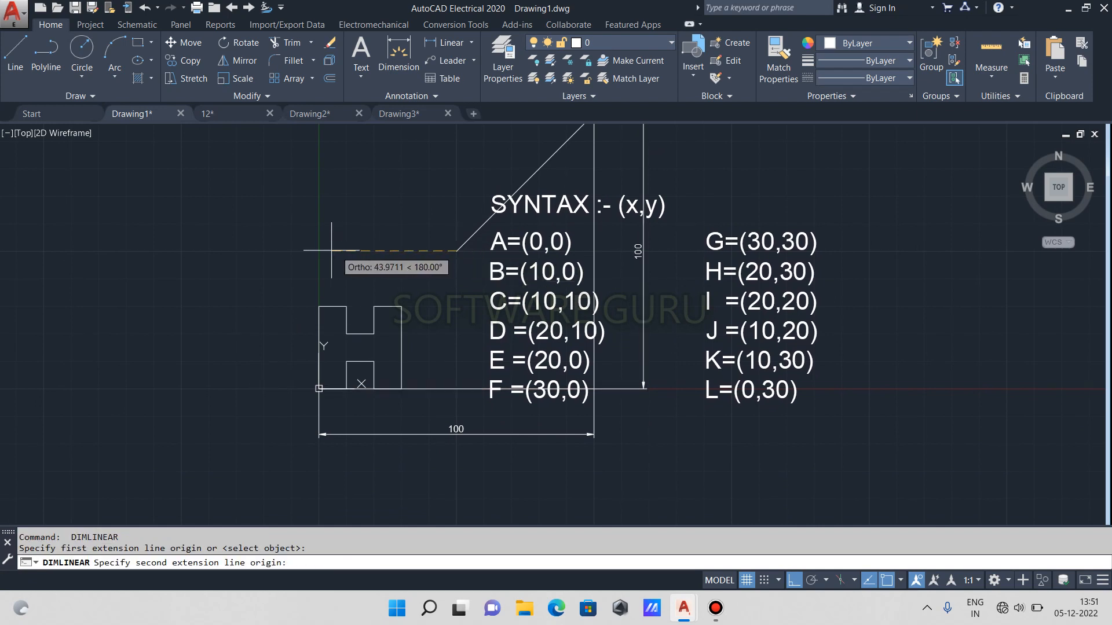
click(319, 387)
click(448, 363)
Step: Add a second vertical linear dimension from the origin to the diagonal line's lower endpoint, placed left of the H profile
key(Return)
click(318, 388)
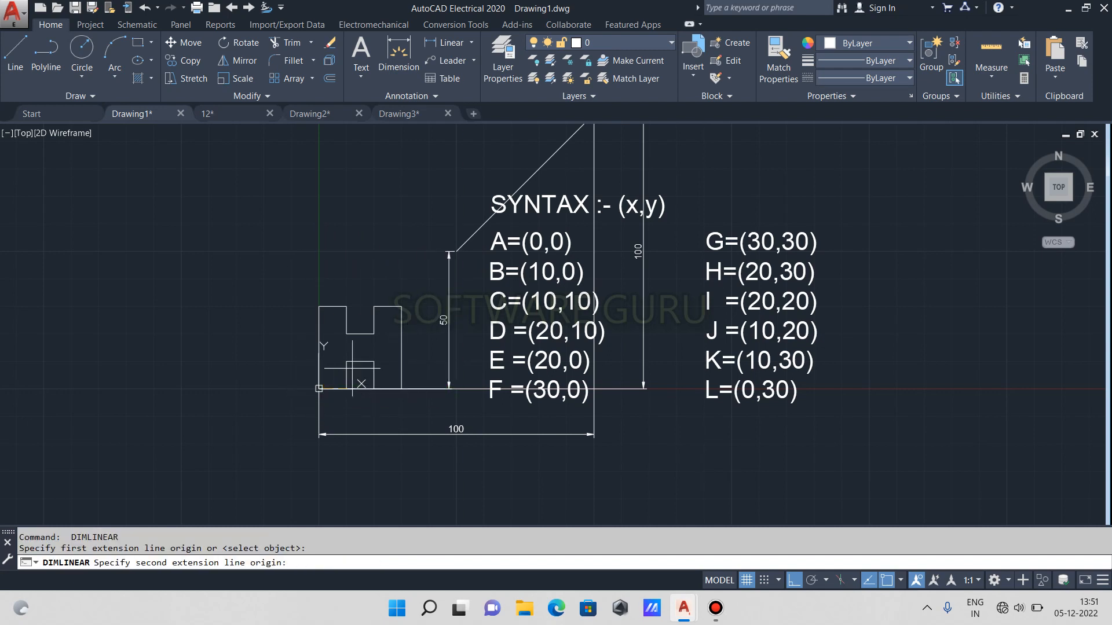
click(451, 254)
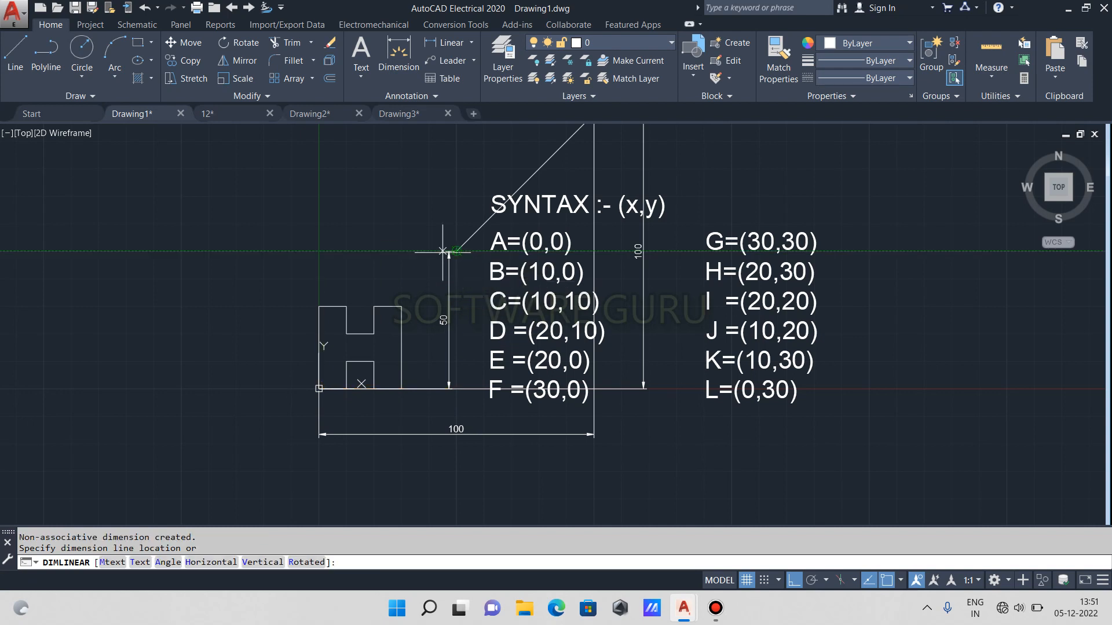
click(303, 290)
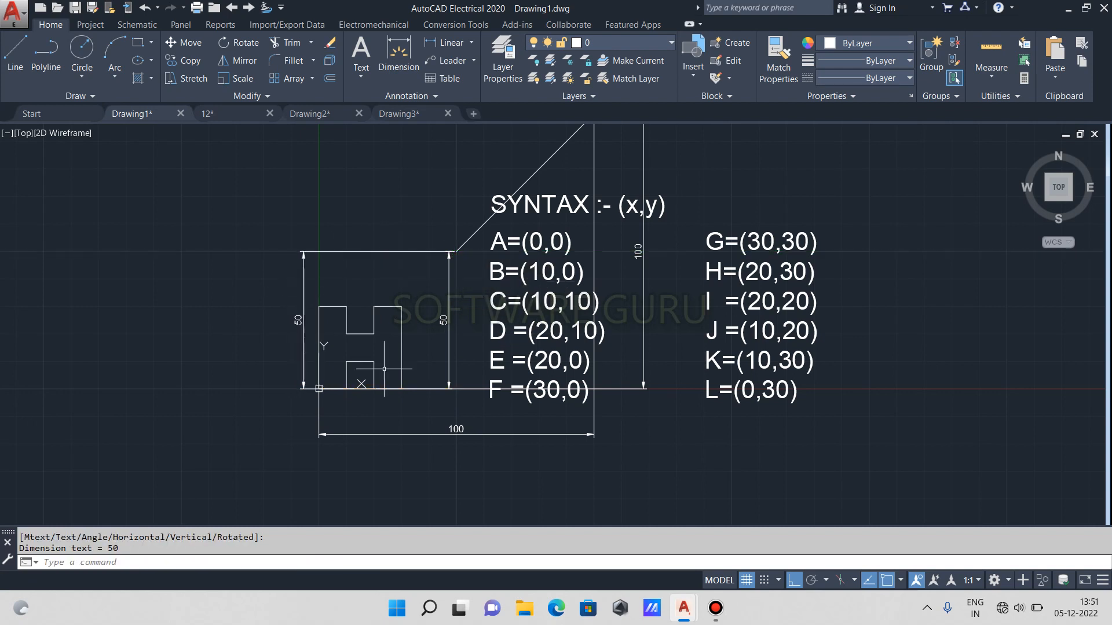
Step: Delete the two vertical dimensions on either side of the H profile
click(461, 290)
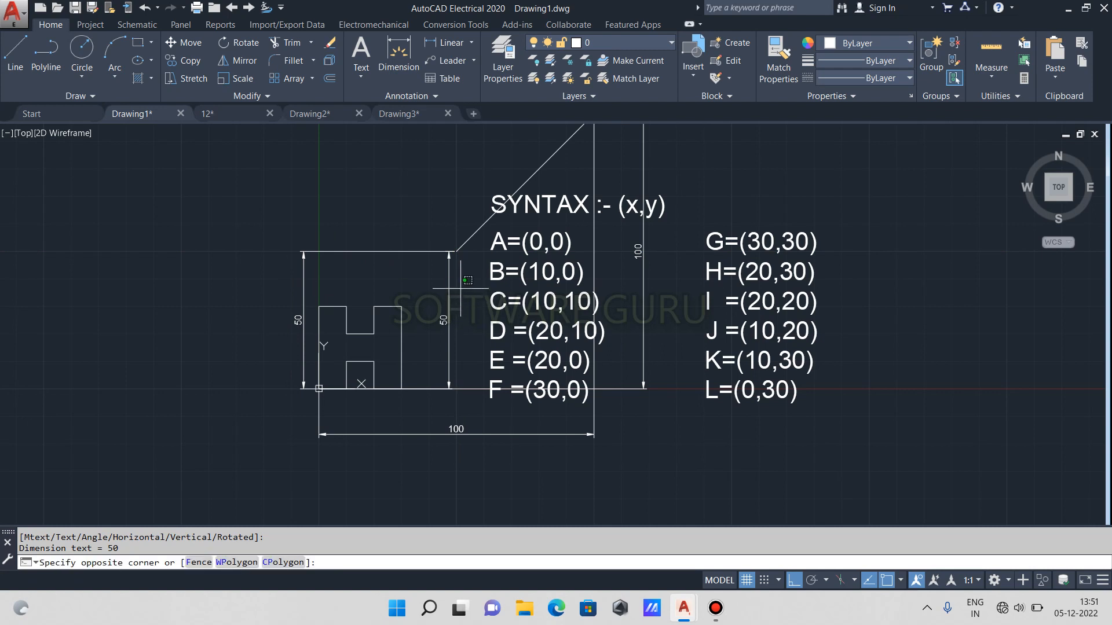
click(425, 297)
click(325, 261)
click(247, 282)
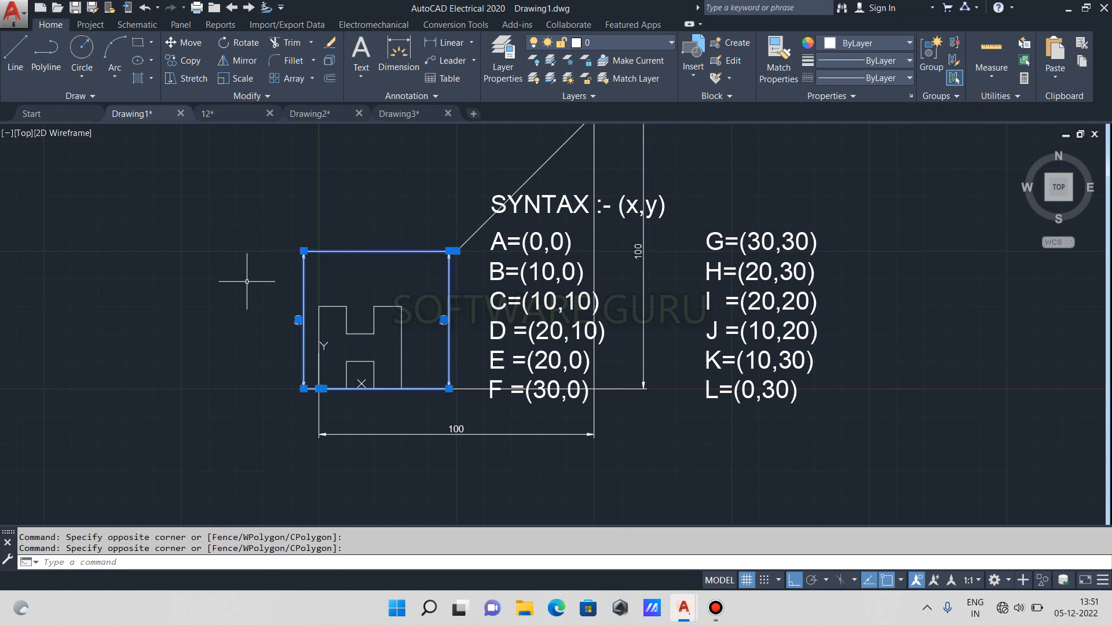
key(Delete)
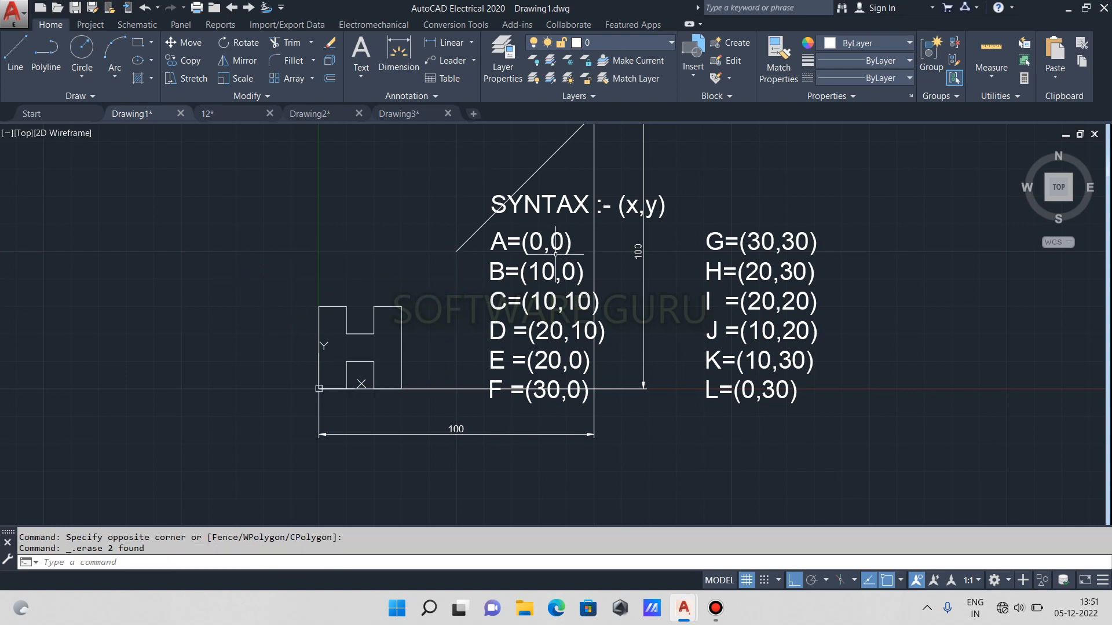
Step: Delete the remaining vertical and horizontal dimensions that locate the diagonal line's upper endpoint
middle_drag(556, 267, 519, 317)
click(666, 213)
click(640, 211)
key(Delete)
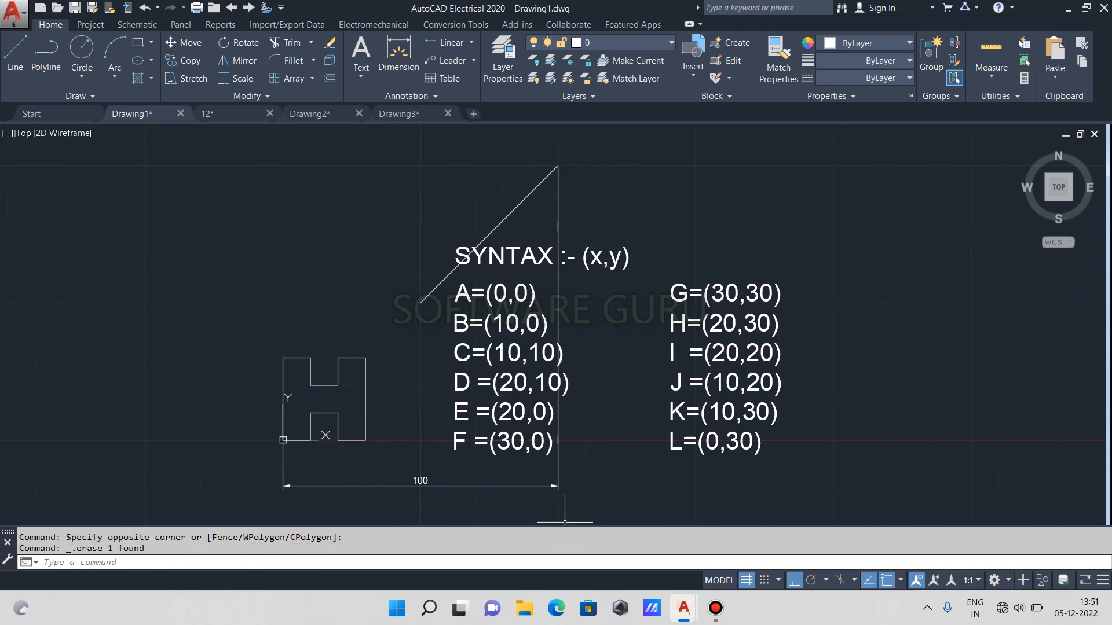
click(572, 476)
click(527, 491)
key(Delete)
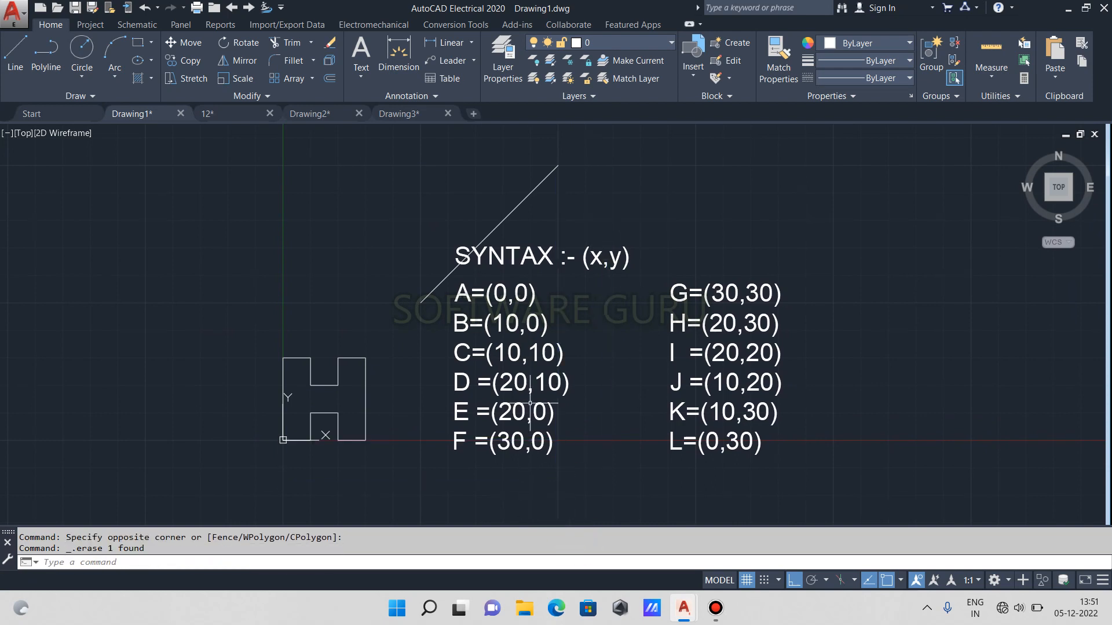
Step: Erase the separate diagonal line, keeping the H profile and the coordinate list
click(524, 205)
click(500, 202)
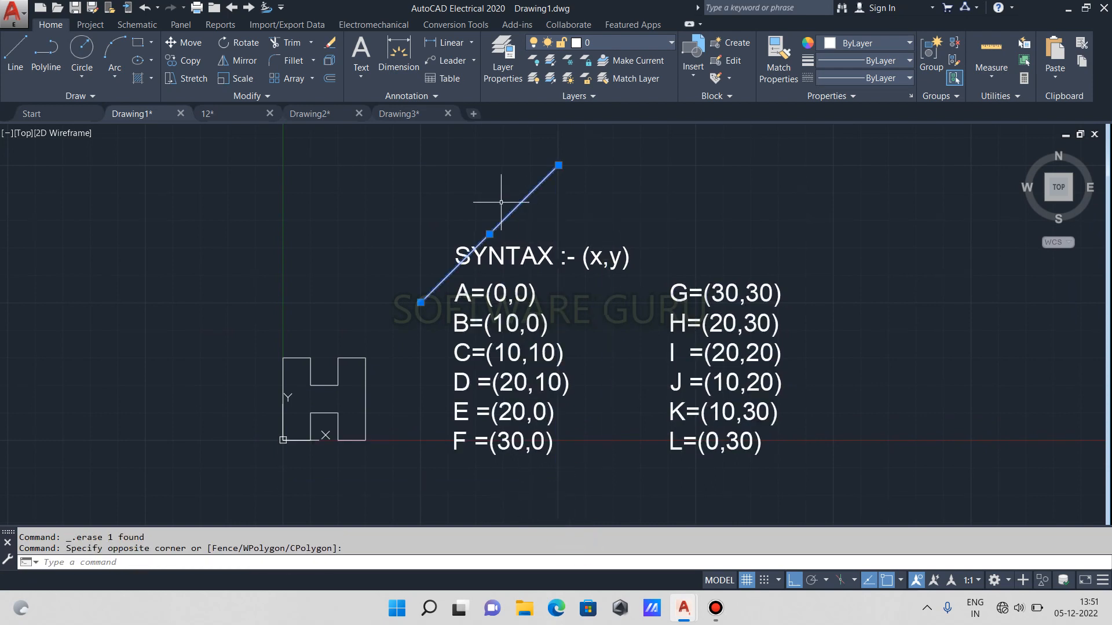
key(Delete)
middle_drag(397, 384, 417, 308)
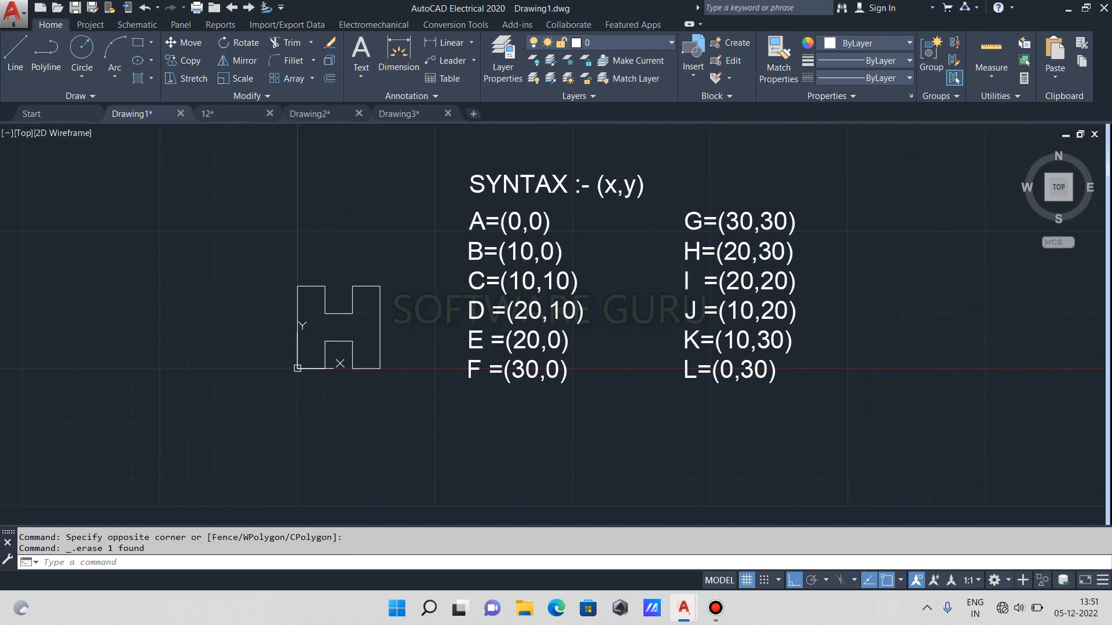